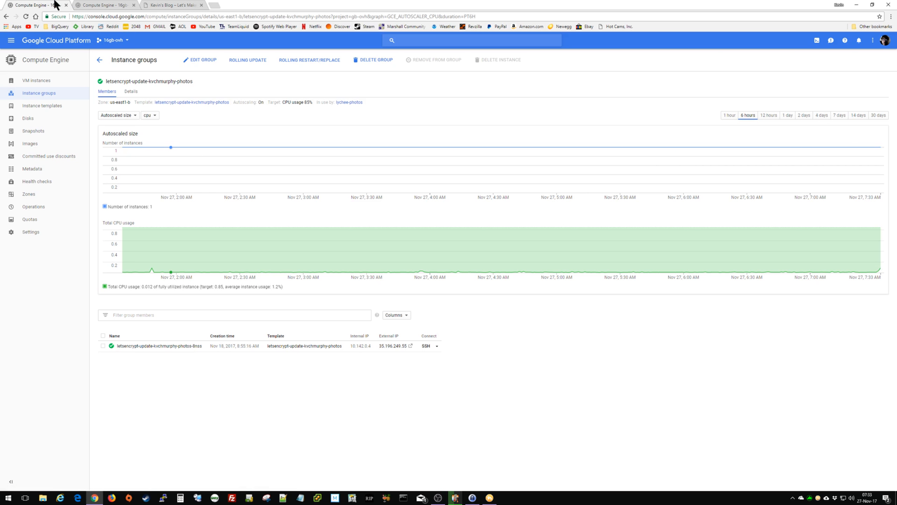
- Clone the running letsencrypt-update photo-server VM instance and name the copy upgrade-instance
{"action": "left_click", "coordinate": [66, 5]}
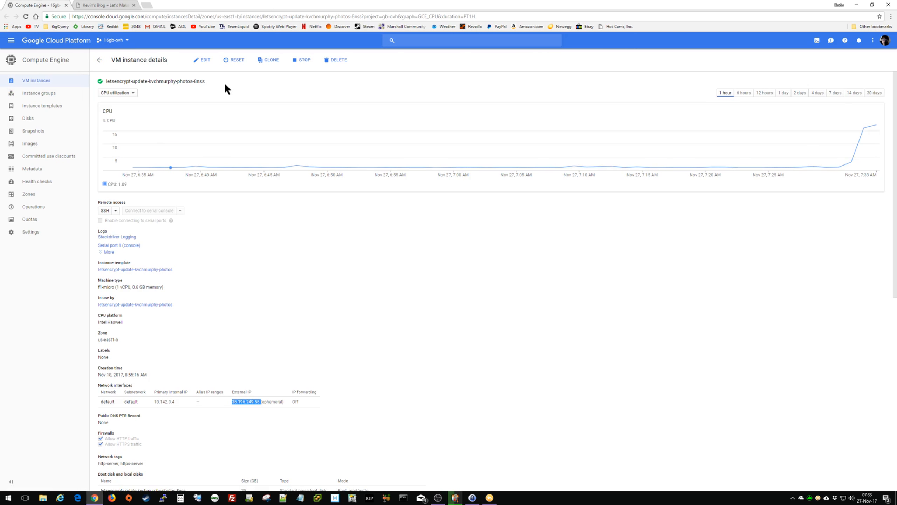
{"action": "left_click", "coordinate": [277, 67]}
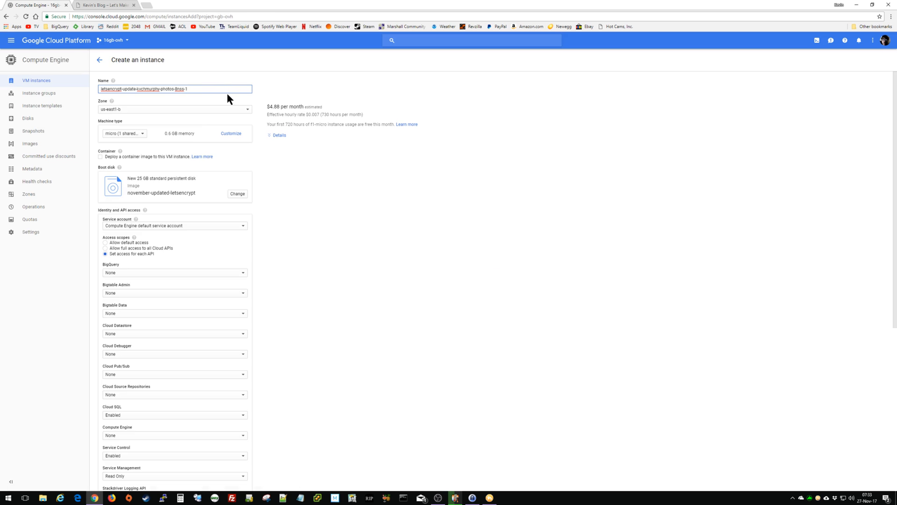
{"action": "triple_click", "coordinate": [218, 88]}
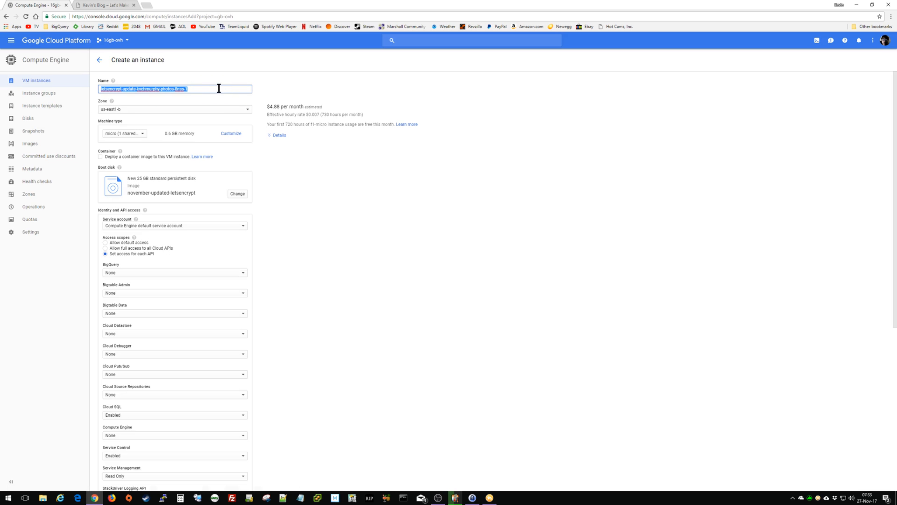
{"action": "type", "text": "upgrade-"}
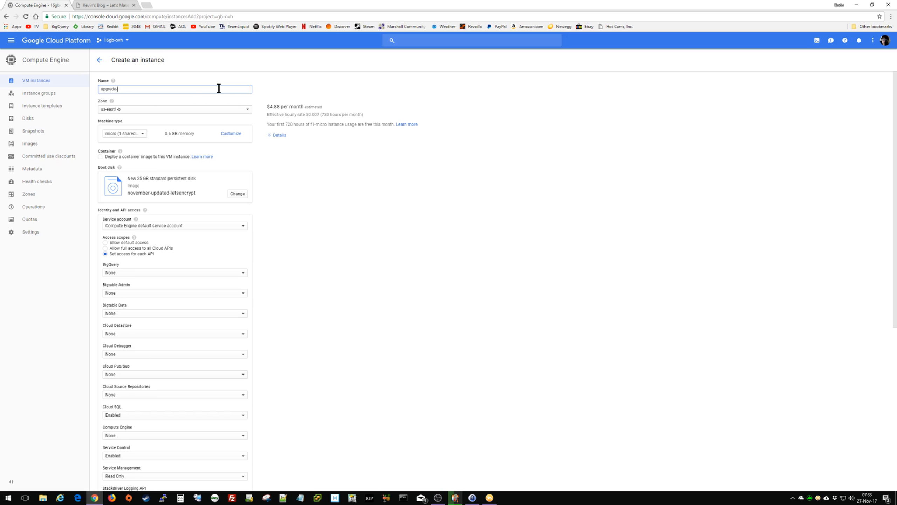
{"action": "type", "text": "instance"}
{"action": "key", "text": "Tab"}
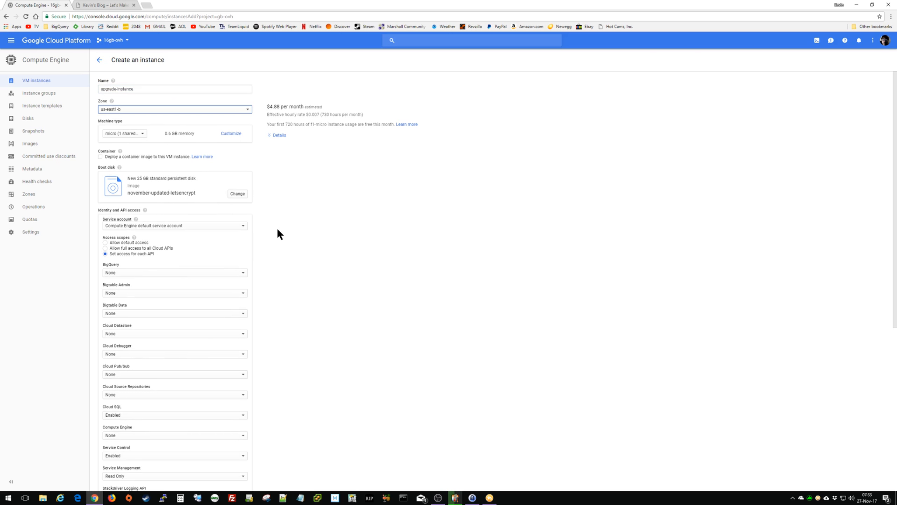
- Expand the advanced management options, review the full startup script, and create the instance
{"action": "scroll", "coordinate": [277, 244], "scroll_direction": "down", "scroll_amount": 4}
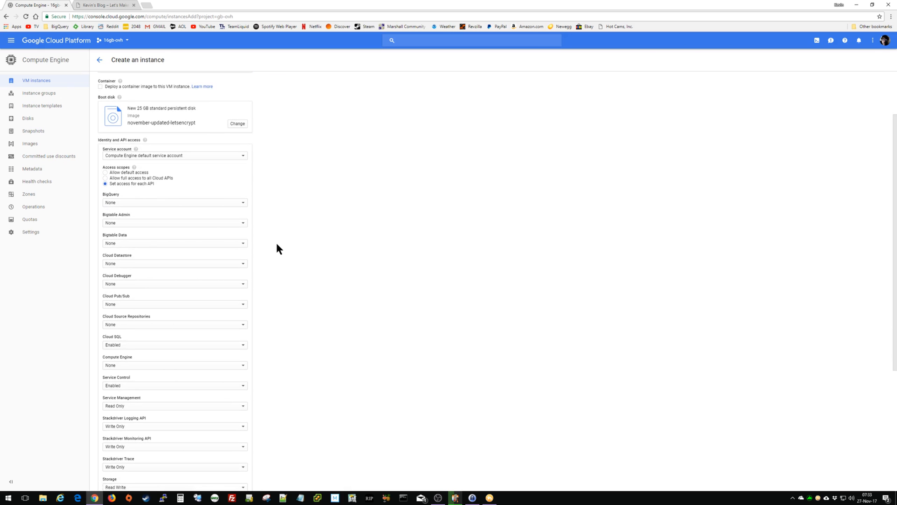
{"action": "scroll", "coordinate": [277, 245], "scroll_direction": "down", "scroll_amount": 1}
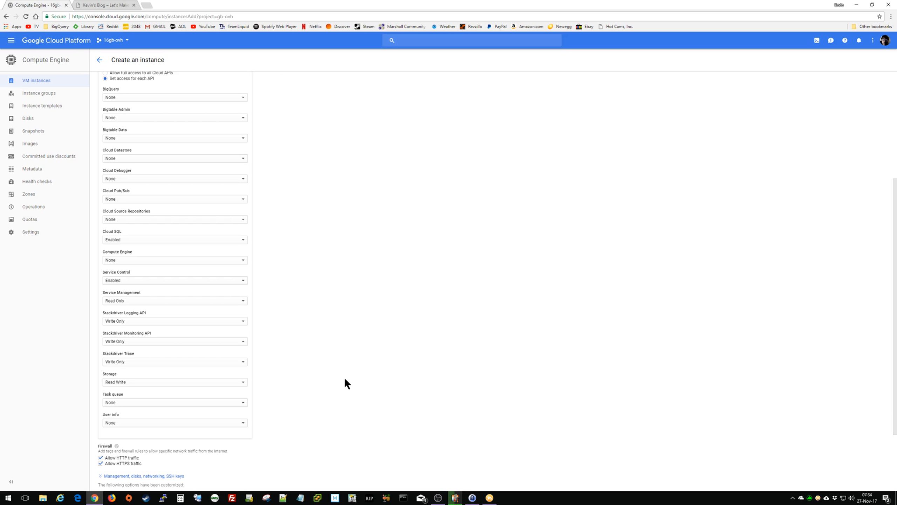
{"action": "scroll", "coordinate": [347, 383], "scroll_direction": "down", "scroll_amount": 3}
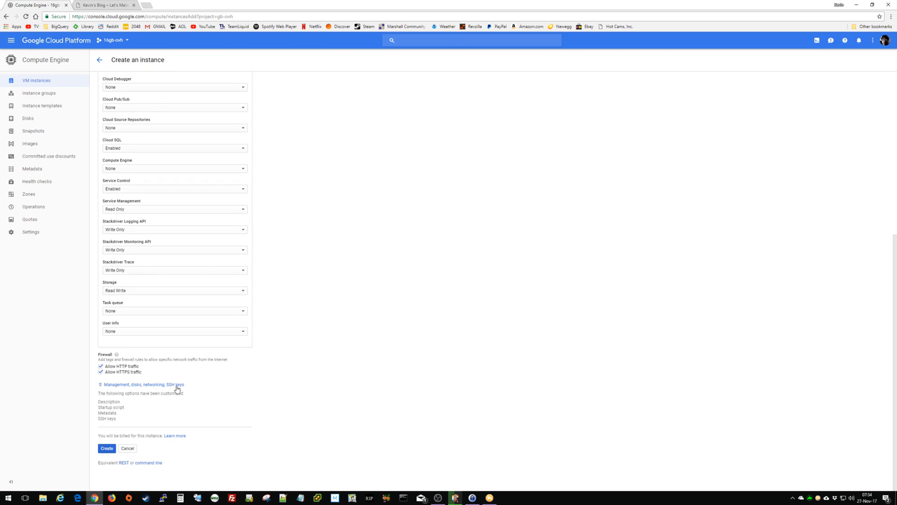
{"action": "left_click", "coordinate": [177, 387]}
{"action": "scroll", "coordinate": [319, 385], "scroll_direction": "down", "scroll_amount": 2}
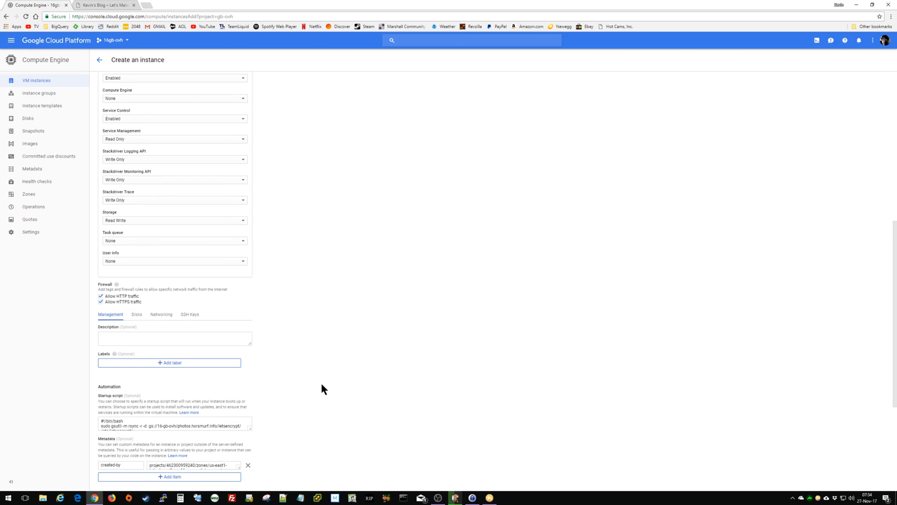
{"action": "scroll", "coordinate": [323, 386], "scroll_direction": "down", "scroll_amount": 2}
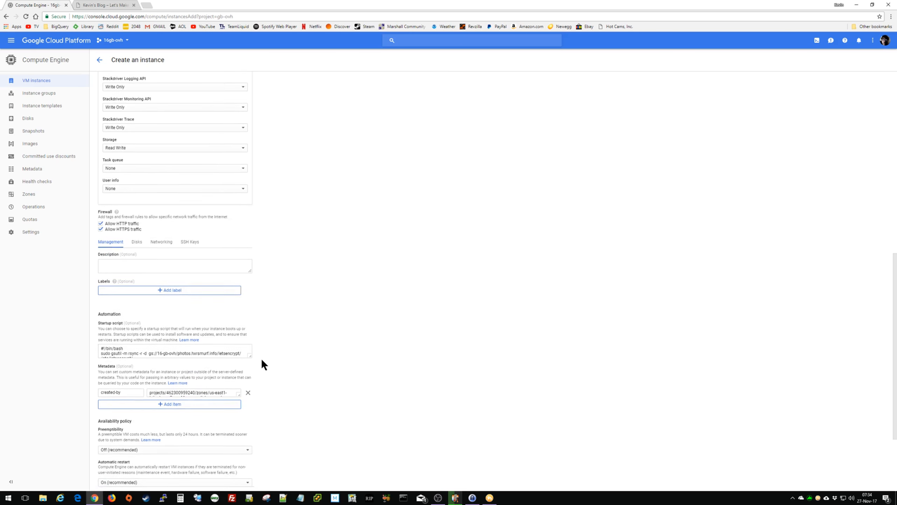
{"action": "scroll", "coordinate": [260, 362], "scroll_direction": "down", "scroll_amount": 3}
{"action": "left_click_drag", "start_coordinate": [247, 237], "coordinate": [259, 354]}
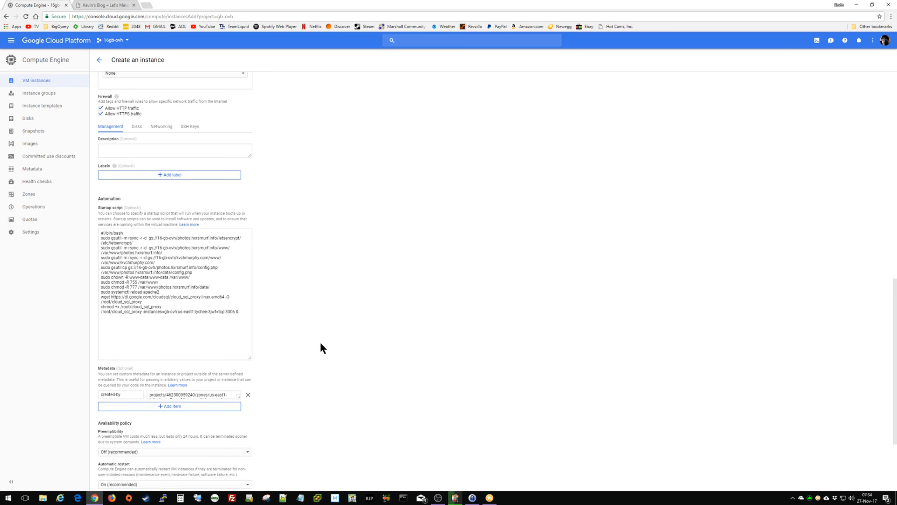
{"action": "left_click", "coordinate": [240, 310]}
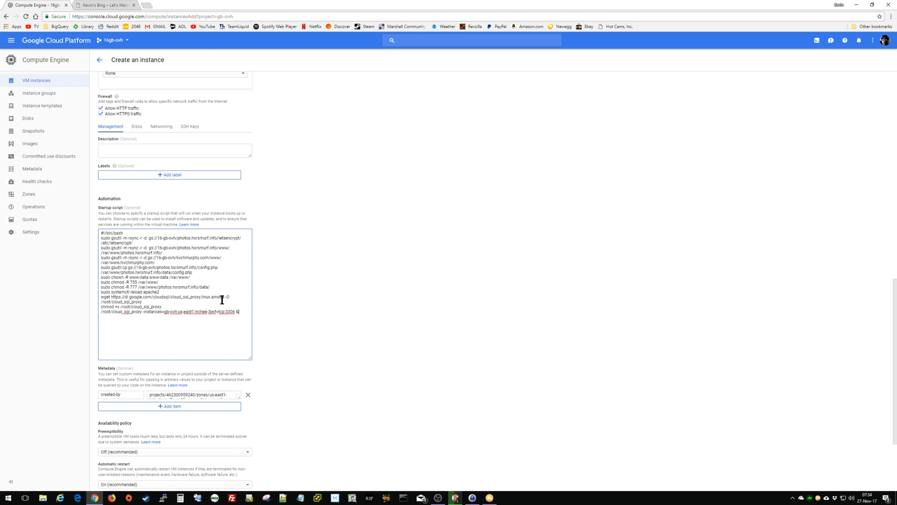
{"action": "scroll", "coordinate": [318, 317], "scroll_direction": "down", "scroll_amount": 3}
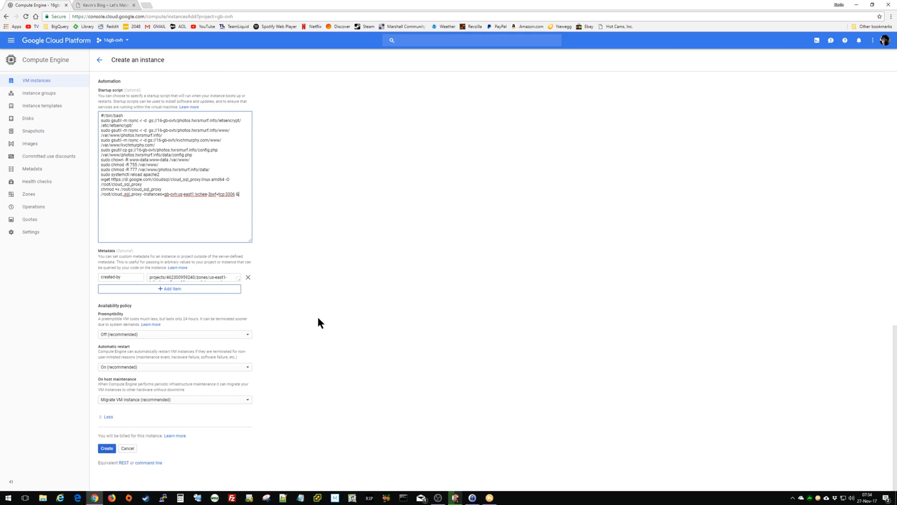
{"action": "left_click", "coordinate": [107, 448]}
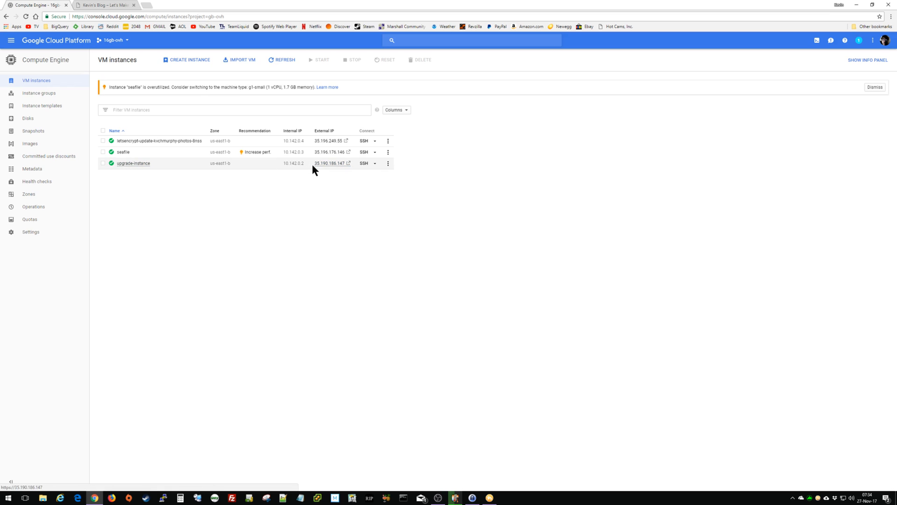
- Load the saved PuTTY session 23oct2017-gce and replace its host address with the external IP copied from upgrade-instance
{"action": "left_click_drag", "start_coordinate": [312, 164], "coordinate": [345, 165]}
{"action": "key", "text": "ctrl+c"}
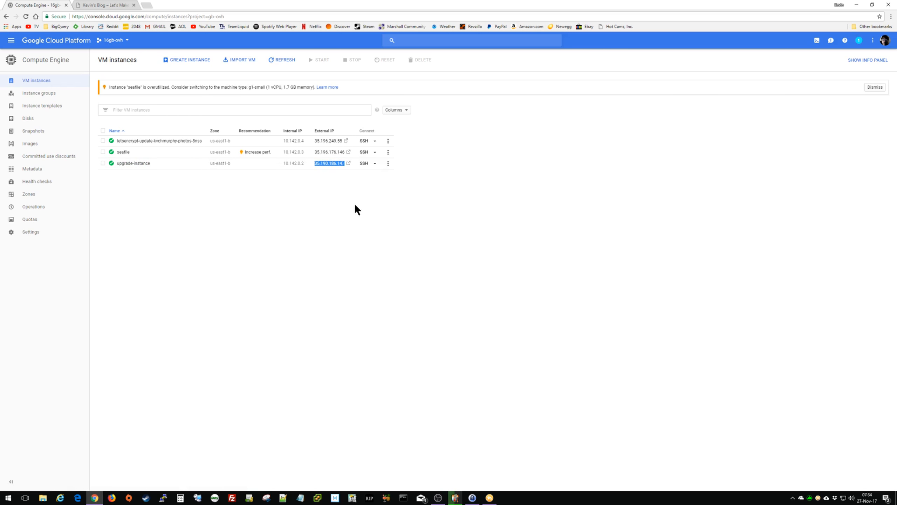
{"action": "left_click", "coordinate": [163, 498]}
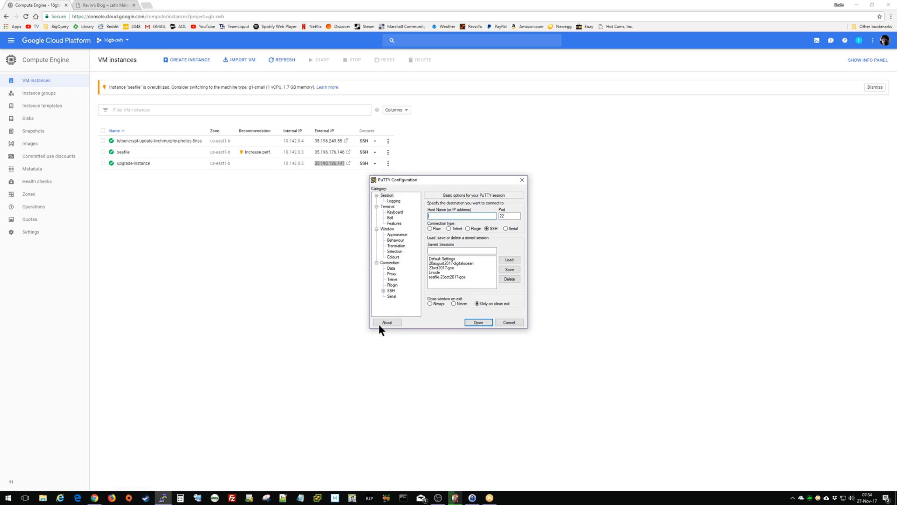
{"action": "left_click", "coordinate": [451, 267]}
{"action": "left_click", "coordinate": [505, 259]}
{"action": "left_click_drag", "start_coordinate": [473, 216], "coordinate": [441, 217]}
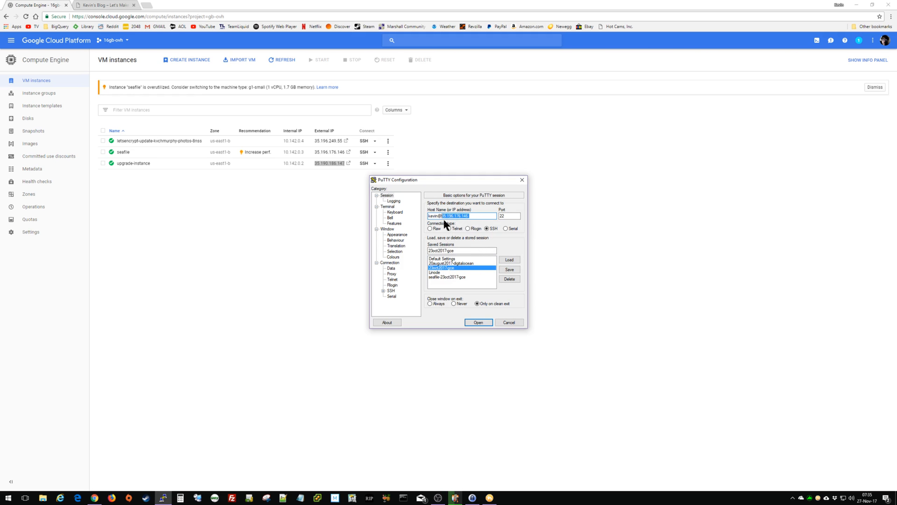
{"action": "key", "text": "ctrl+v"}
- Check the session's SSH private key file, connect to the instance accepting its host key, and maximize the terminal
{"action": "left_click", "coordinate": [383, 290]}
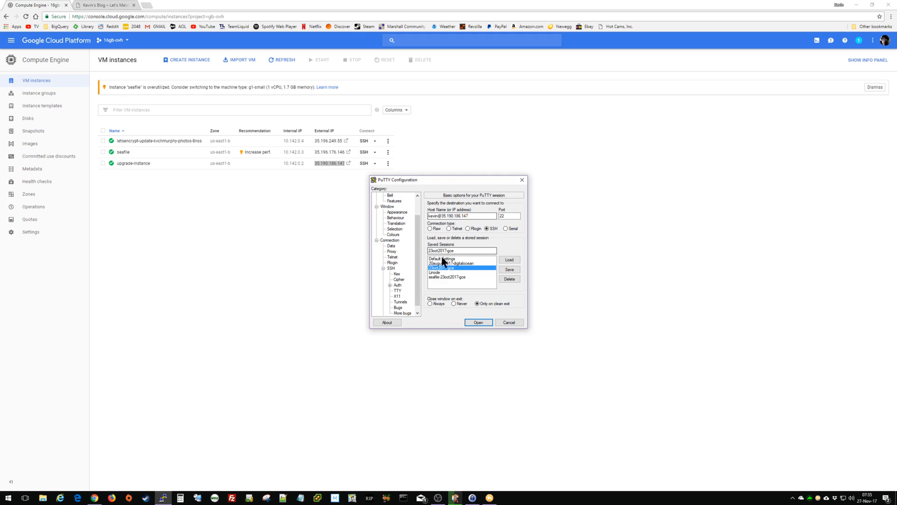
{"action": "left_click", "coordinate": [396, 286]}
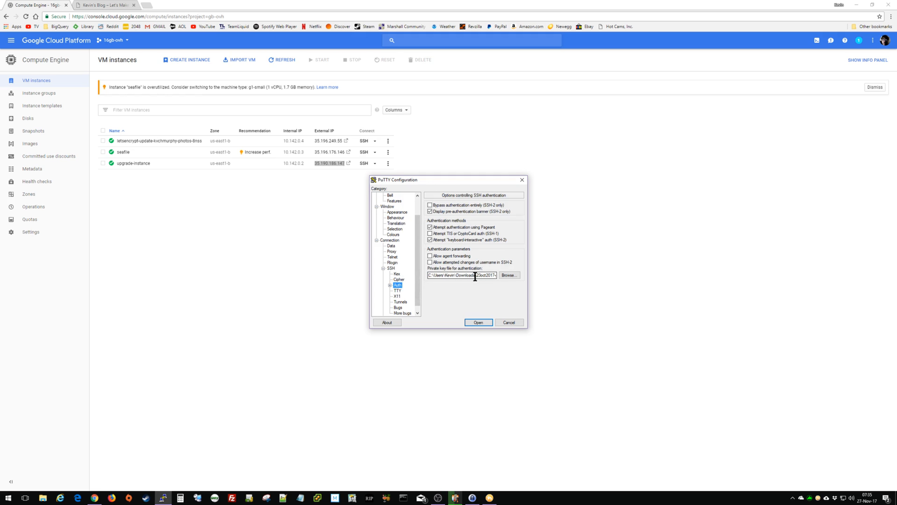
{"action": "scroll", "coordinate": [419, 204], "scroll_direction": "up", "scroll_amount": 2}
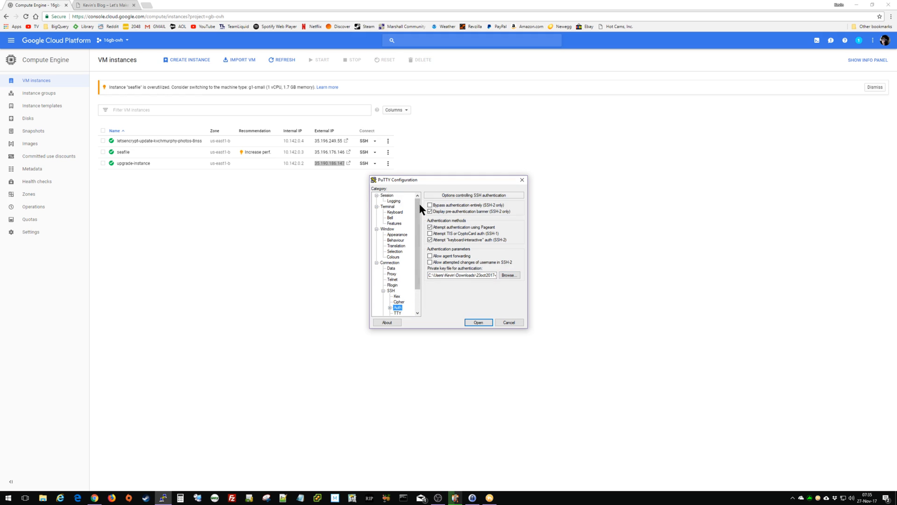
{"action": "left_click", "coordinate": [387, 195]}
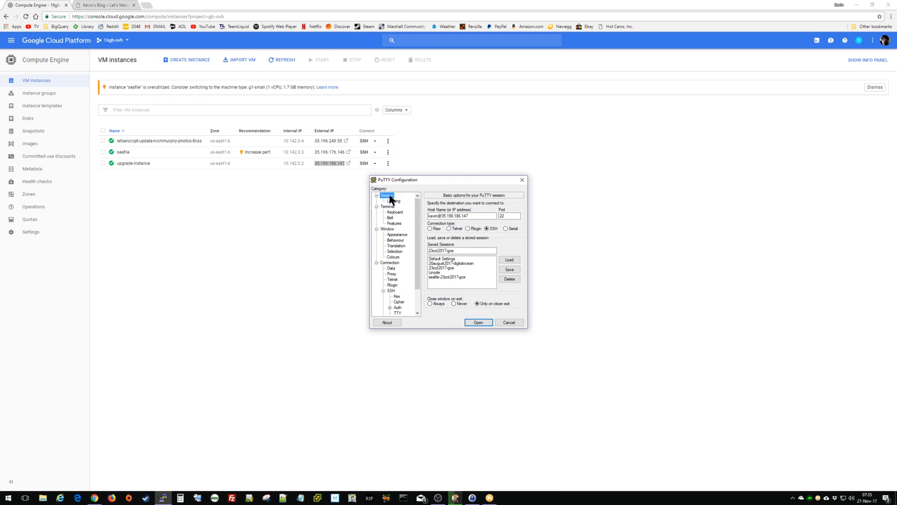
{"action": "left_click", "coordinate": [478, 323]}
{"action": "left_click", "coordinate": [429, 296]}
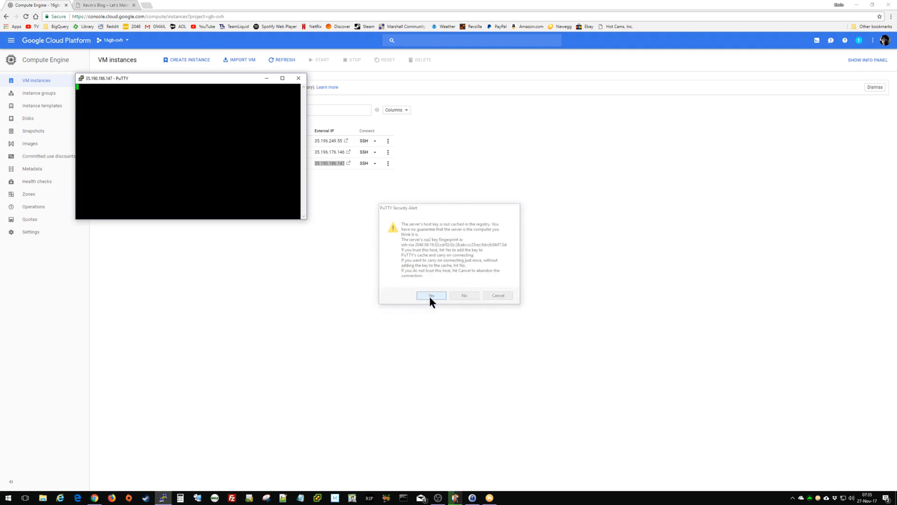
{"action": "left_click_drag", "start_coordinate": [236, 79], "coordinate": [495, 0]}
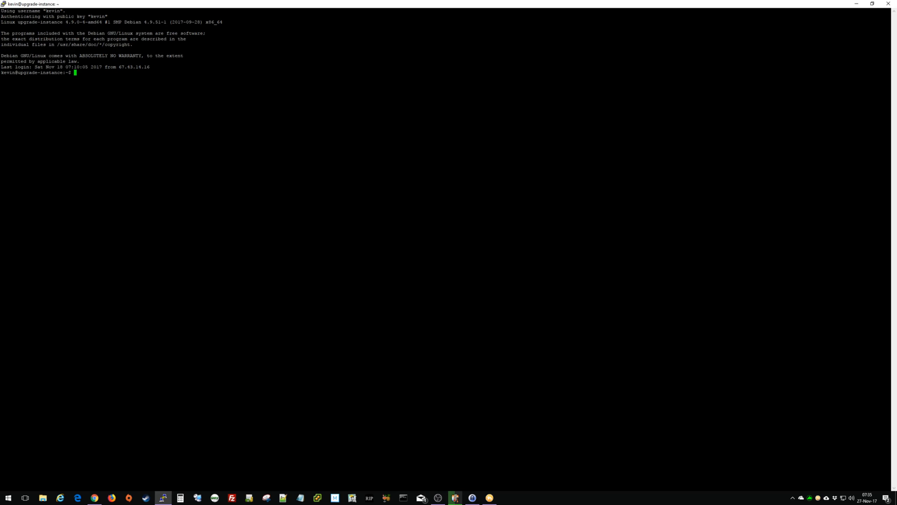
- Switch to root with sudo su and run apt-get update && apt-get upgrade -yf
{"action": "type", "text": "sudo su"}
{"action": "key", "text": "Return"}
{"action": "type", "text": "apt-get update && "}
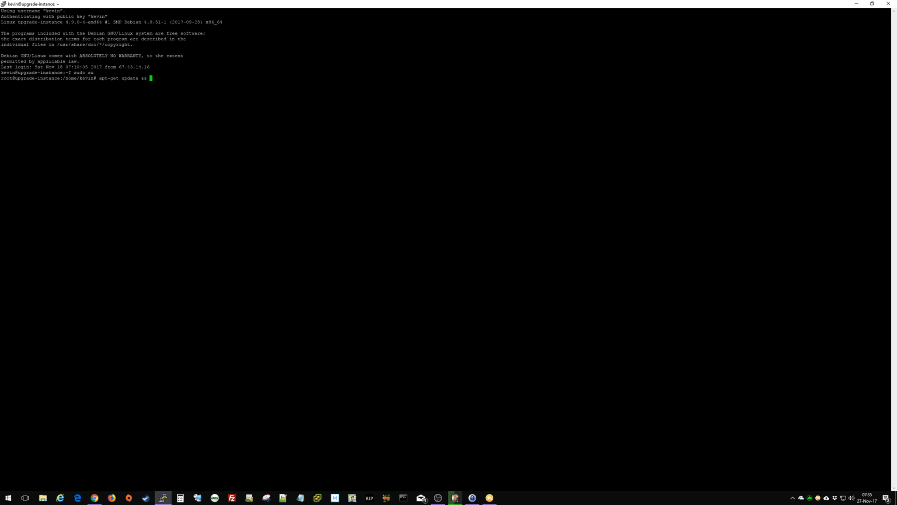
{"action": "type", "text": "apt-get upgrade -yf"}
{"action": "key", "text": "Return"}
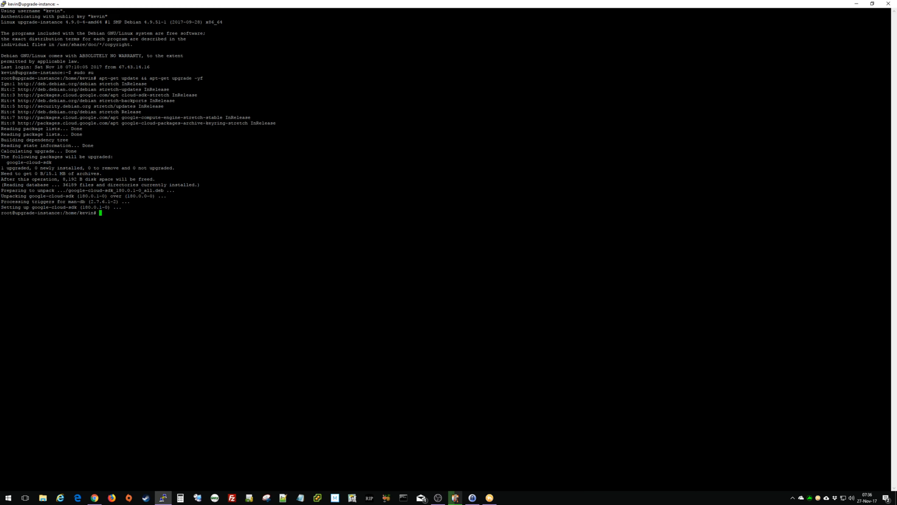
- List the contents of /etc/letsencrypt/ and of its live subfolder
{"action": "type", "text": "cd /etc/letsencrypt/"}
{"action": "key", "text": "Return"}
{"action": "type", "text": "ls"}
{"action": "key", "text": "Return"}
{"action": "type", "text": "cd live"}
{"action": "key", "text": "Return"}
{"action": "type", "text": "ls"}
{"action": "key", "text": "Return"}
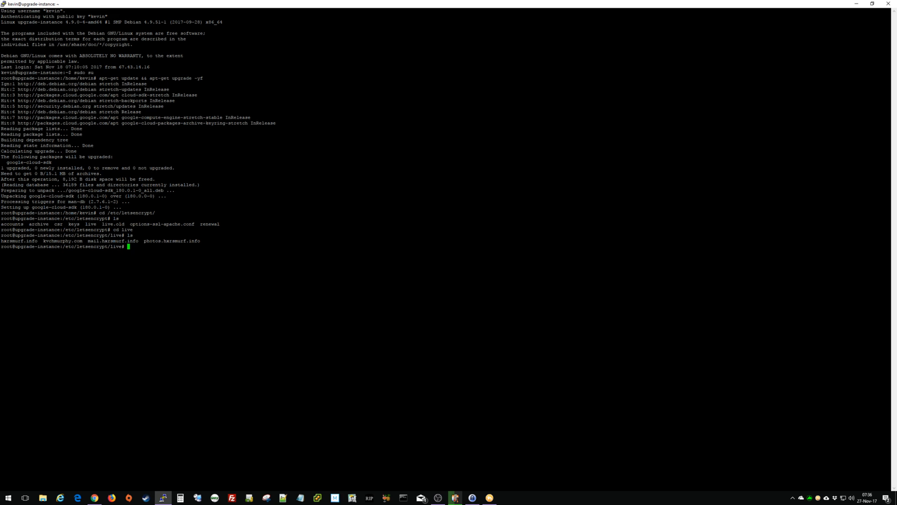
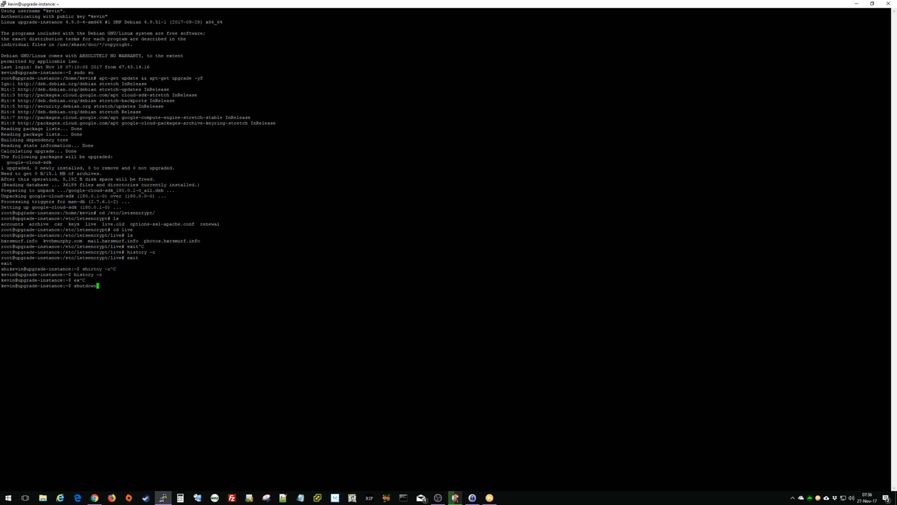
- Try to shut down the instance as the regular user with shutdown -h now
{"action": "key", "text": "BackSpace"}
{"action": "type", "text": "now"}
{"action": "key", "text": "Return"}
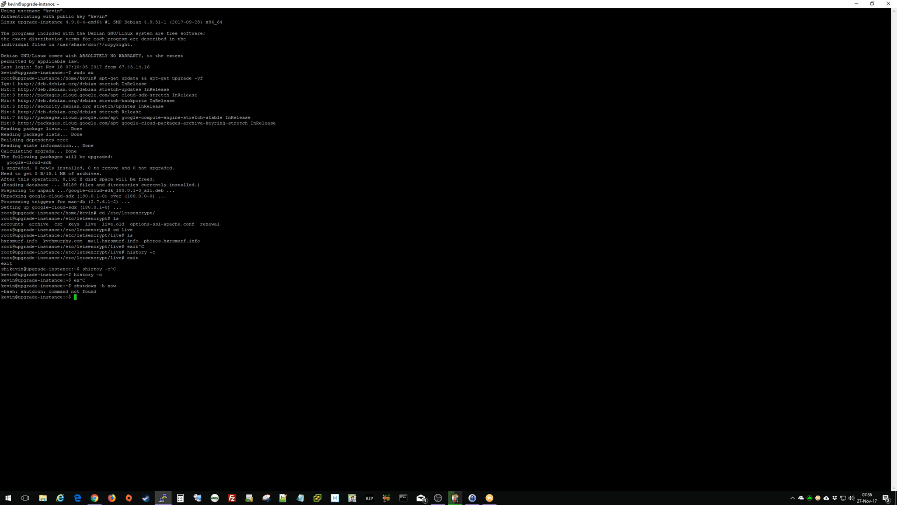
- Shut down the instance with sudo shutdown -h now and close the disconnected terminal session
{"action": "type", "text": "omo"}
{"action": "key", "text": "ctrl+c"}
{"action": "type", "text": "sidp sjit"}
{"action": "key", "text": "ctrl+c"}
{"action": "type", "text": "siu"}
{"action": "key", "text": "BackSpace"}
{"action": "key", "text": "BackSpace"}
{"action": "type", "text": "ud"}
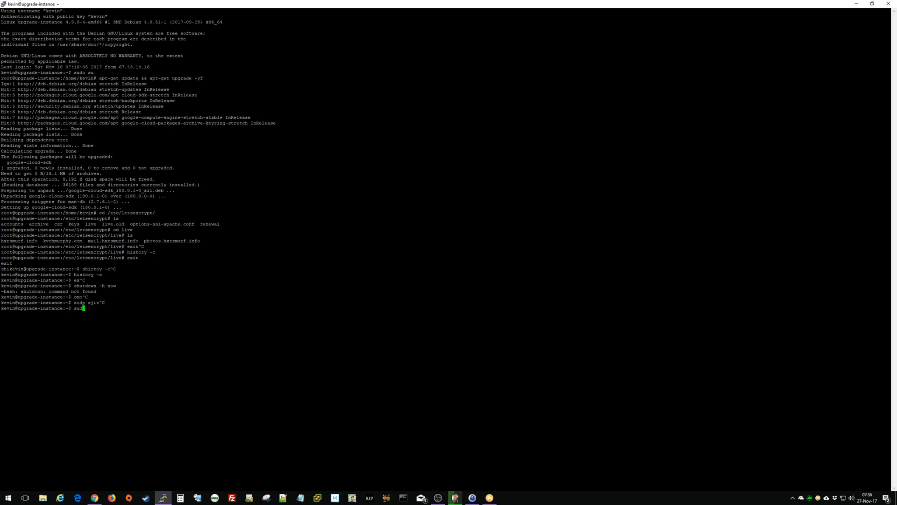
{"action": "type", "text": "o shutdown -h now"}
{"action": "key", "text": "Return"}
{"action": "left_click", "coordinate": [450, 269]}
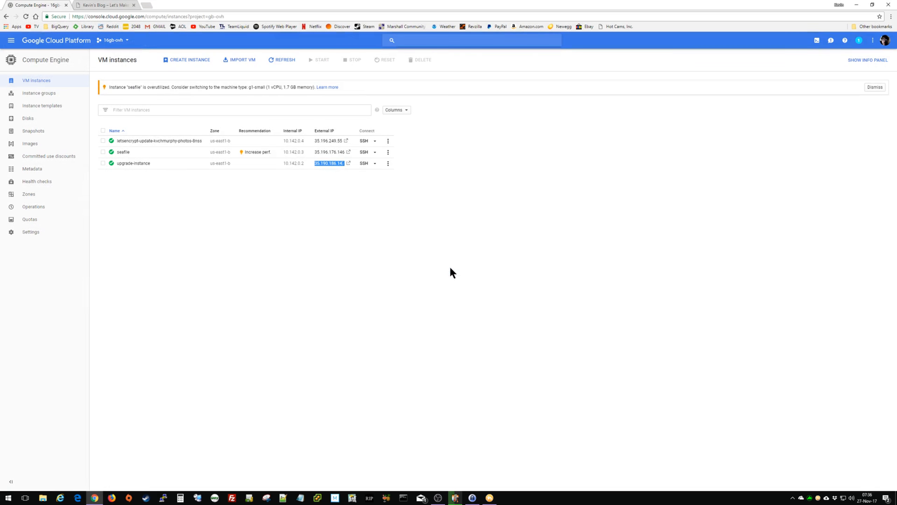
- Refresh the VM instances list until upgrade-instance has stopped, and open its details page
{"action": "left_click", "coordinate": [453, 239]}
{"action": "left_click", "coordinate": [281, 60]}
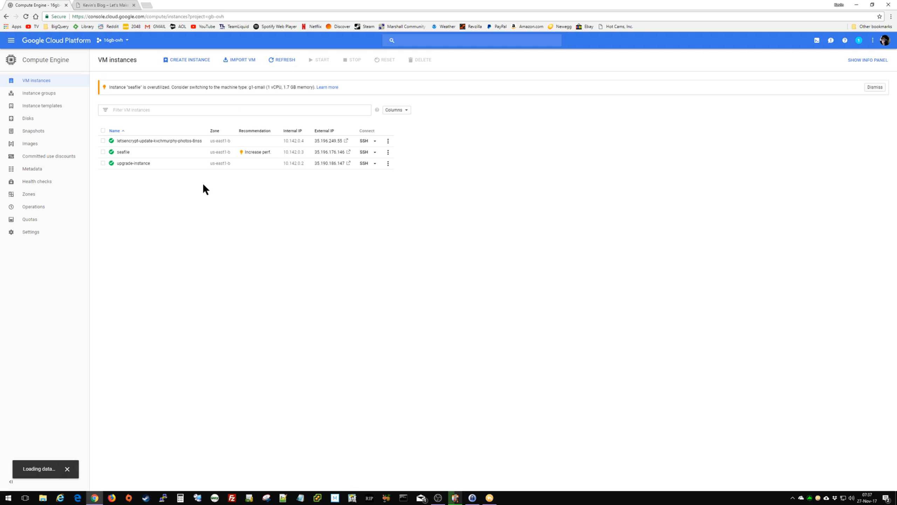
{"action": "left_click", "coordinate": [131, 164]}
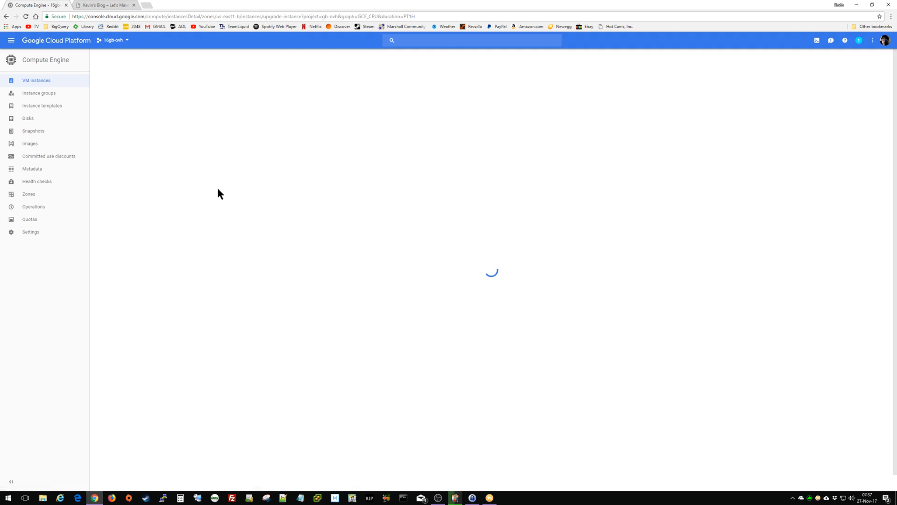
{"action": "left_click", "coordinate": [6, 16]}
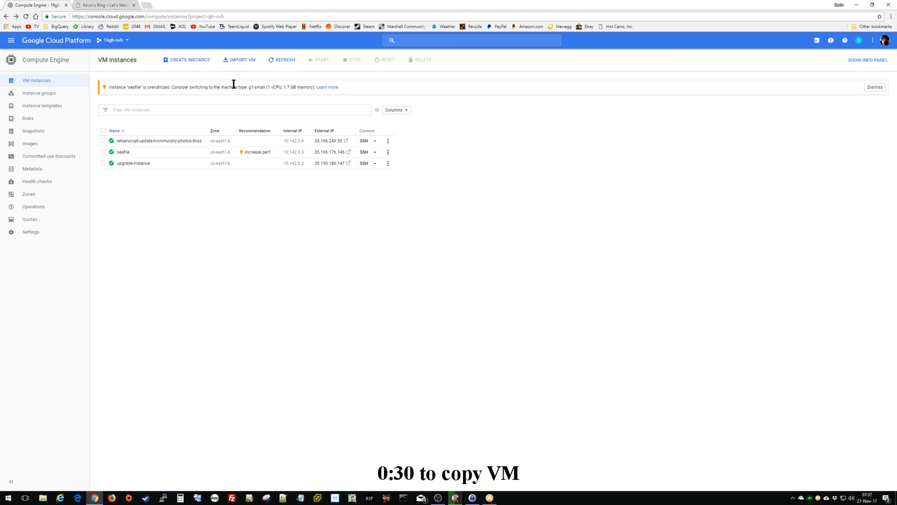
{"action": "left_click", "coordinate": [276, 59]}
{"action": "left_click", "coordinate": [278, 61]}
{"action": "left_click", "coordinate": [279, 60]}
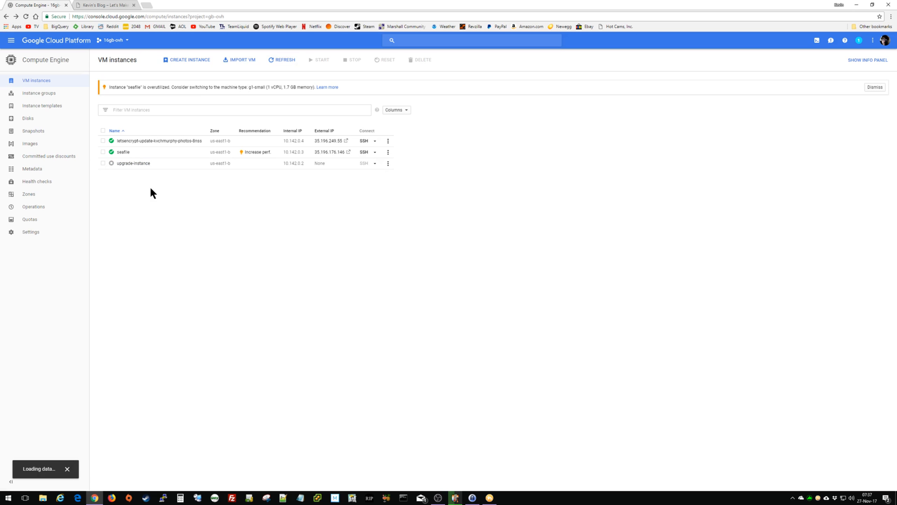
{"action": "left_click", "coordinate": [133, 163]}
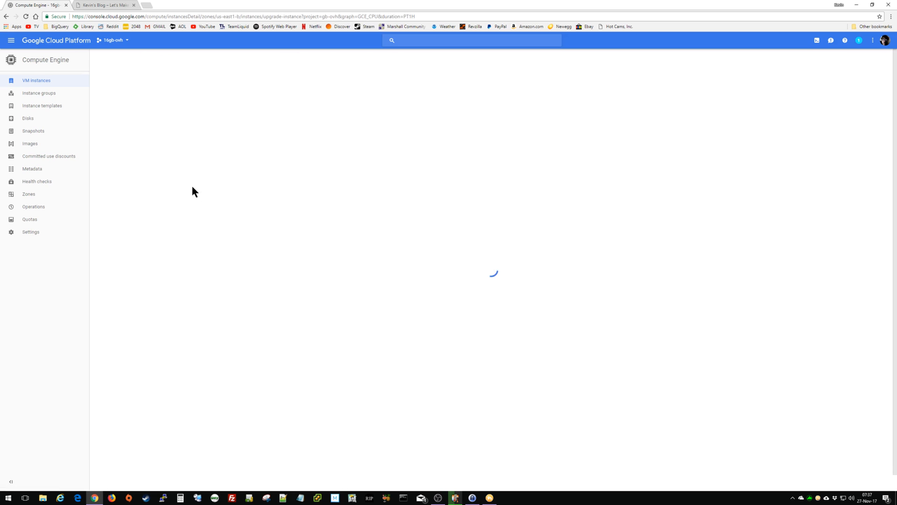
- Create an image named upgrade-instance-27nov2017 from the boot disk of upgrade-instance, leaving family and description empty
{"action": "scroll", "coordinate": [190, 310], "scroll_direction": "down", "scroll_amount": 3}
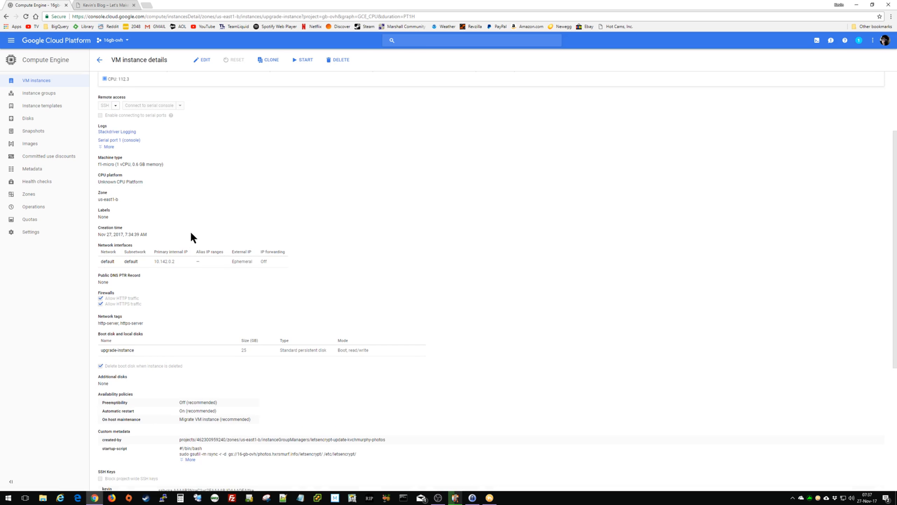
{"action": "left_click", "coordinate": [117, 350]}
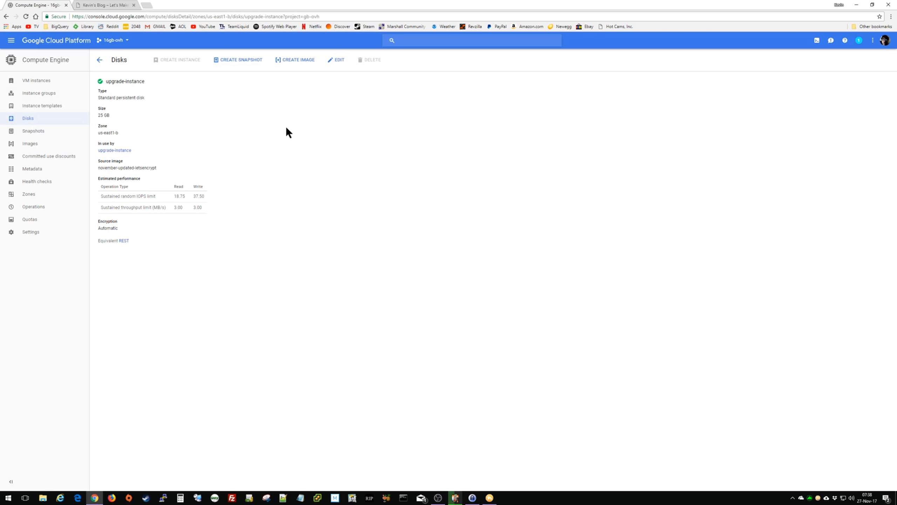
{"action": "left_click", "coordinate": [288, 65]}
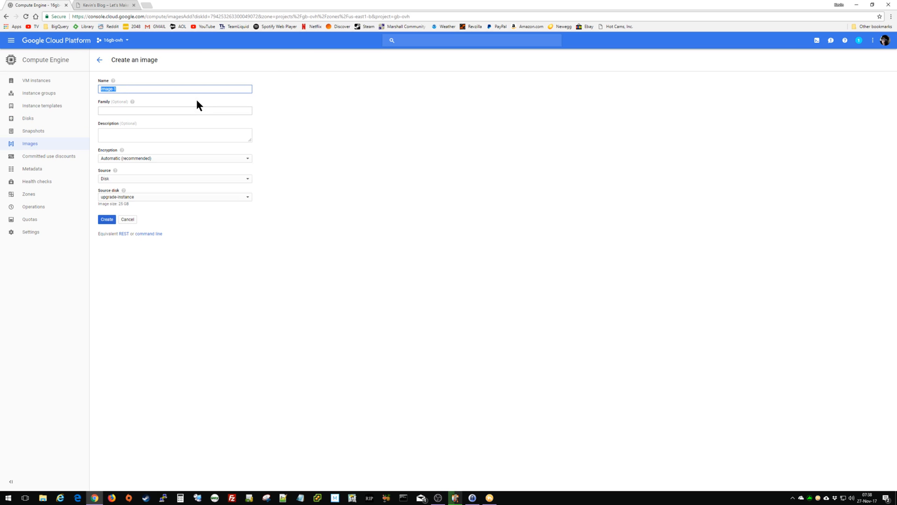
{"action": "type", "text": "upgrade-instance-"}
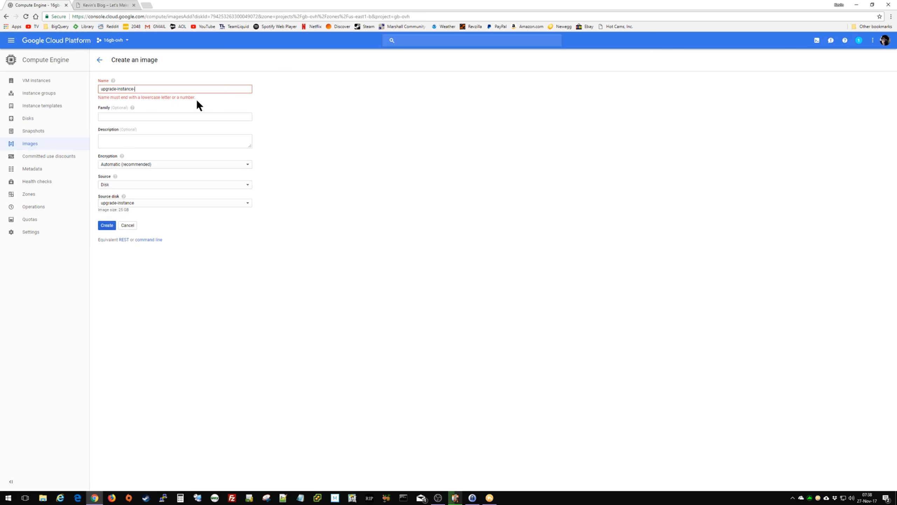
{"action": "type", "text": "27nov2017"}
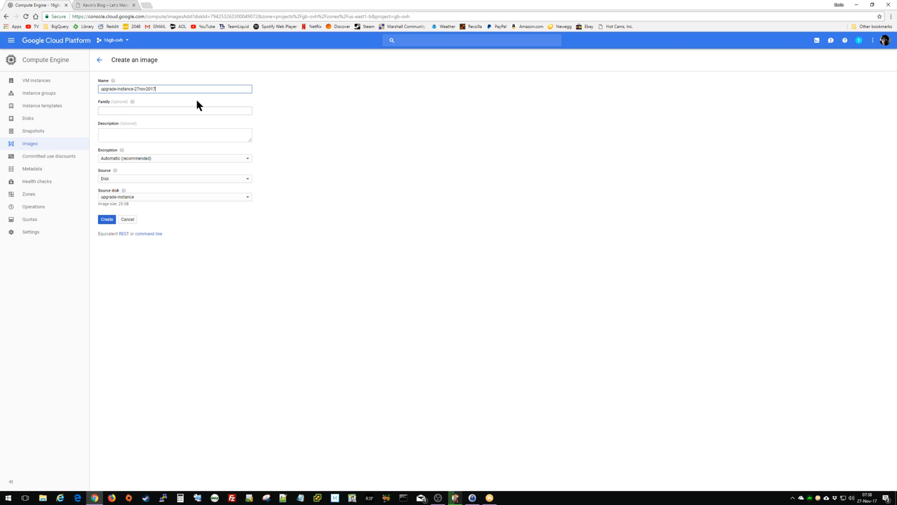
{"action": "key", "text": "Tab"}
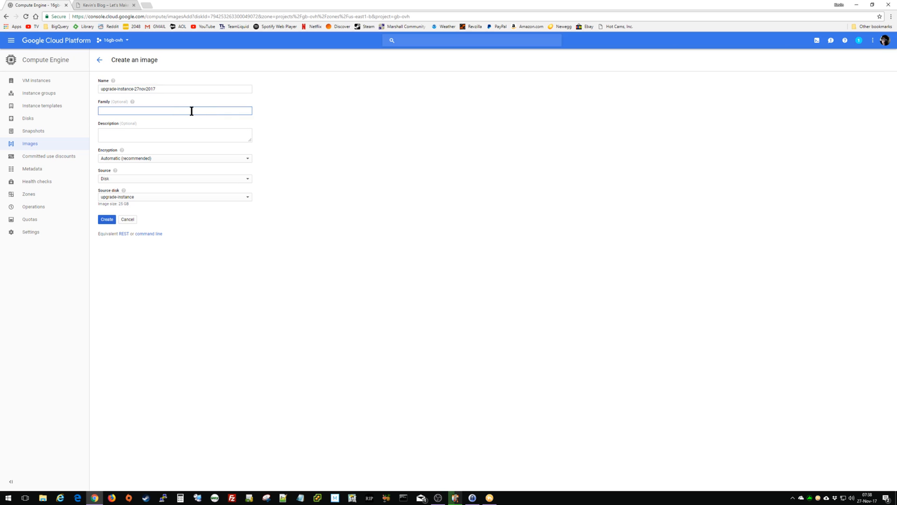
{"action": "left_click", "coordinate": [108, 220]}
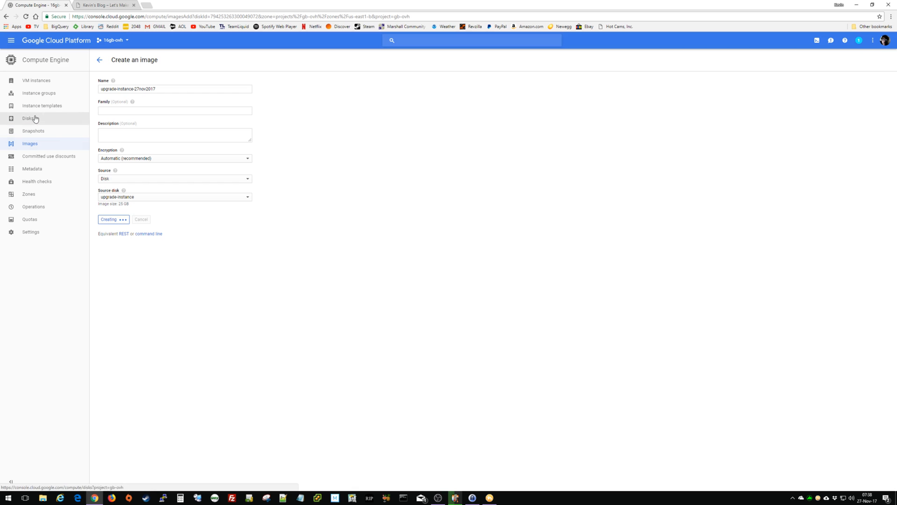
- Edit the maximum number of instances of the existing photos instance group, save the group and check the notifications
{"action": "left_click", "coordinate": [35, 98]}
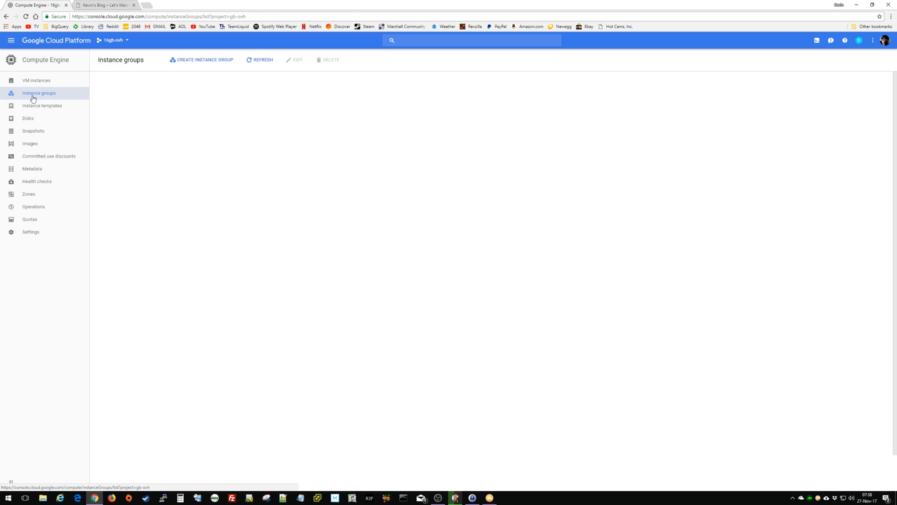
{"action": "left_click", "coordinate": [103, 122]}
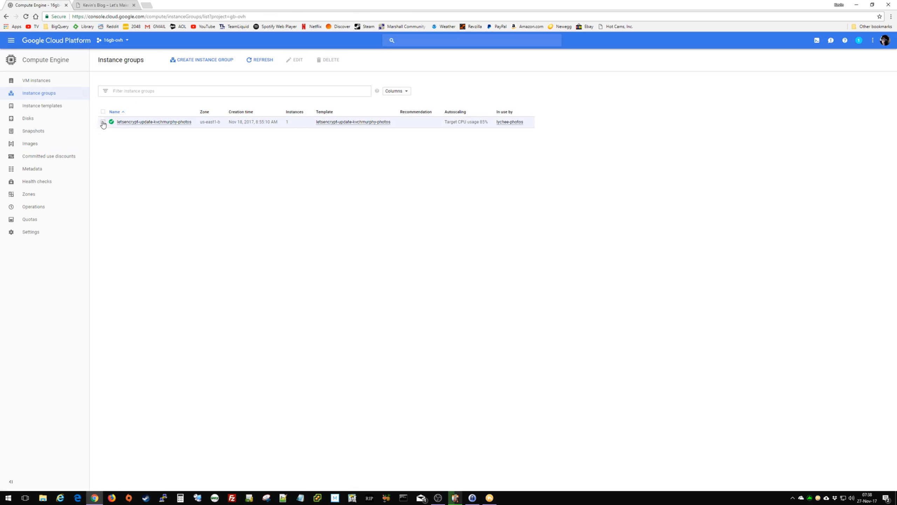
{"action": "left_click", "coordinate": [296, 60]}
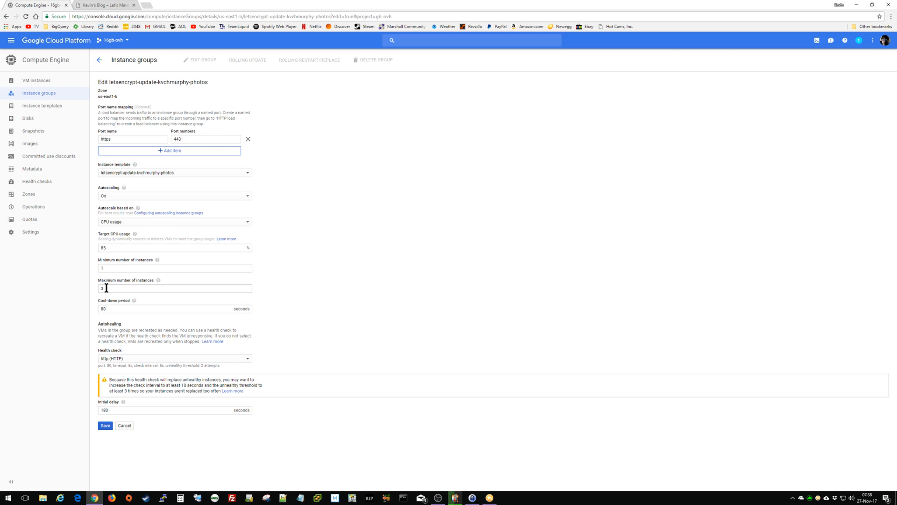
{"action": "double_click", "coordinate": [124, 288]}
{"action": "left_click", "coordinate": [104, 427]}
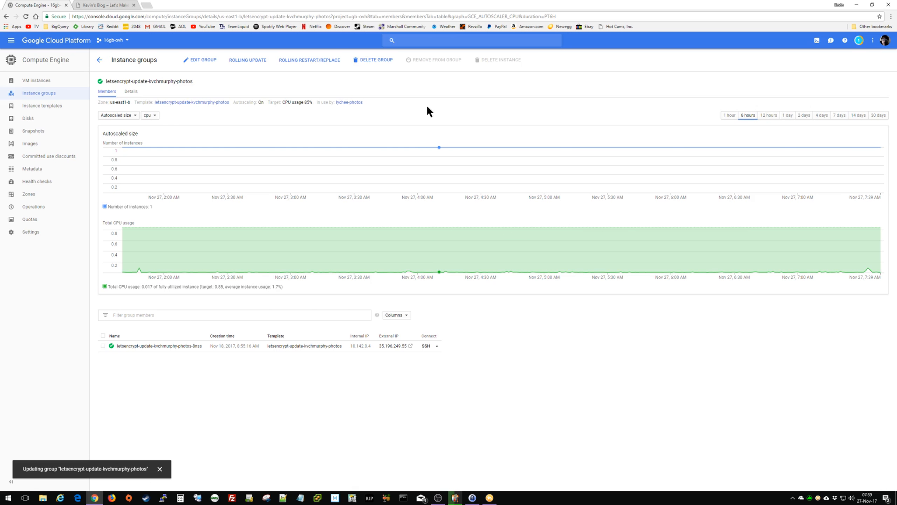
{"action": "left_click", "coordinate": [860, 40]}
{"action": "left_click", "coordinate": [860, 41]}
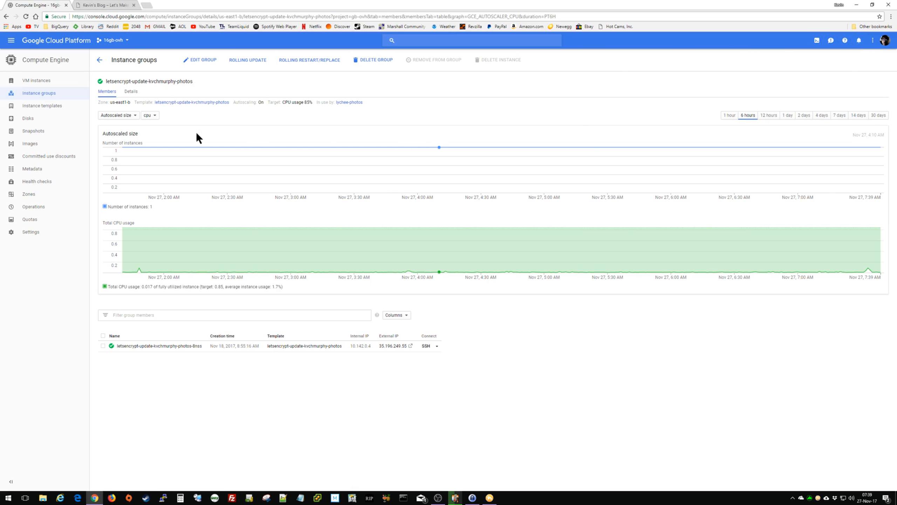
- Find the new upgrade-instance-27nov2017 image and refresh the Images list until its creation is complete
{"action": "left_click", "coordinate": [46, 124]}
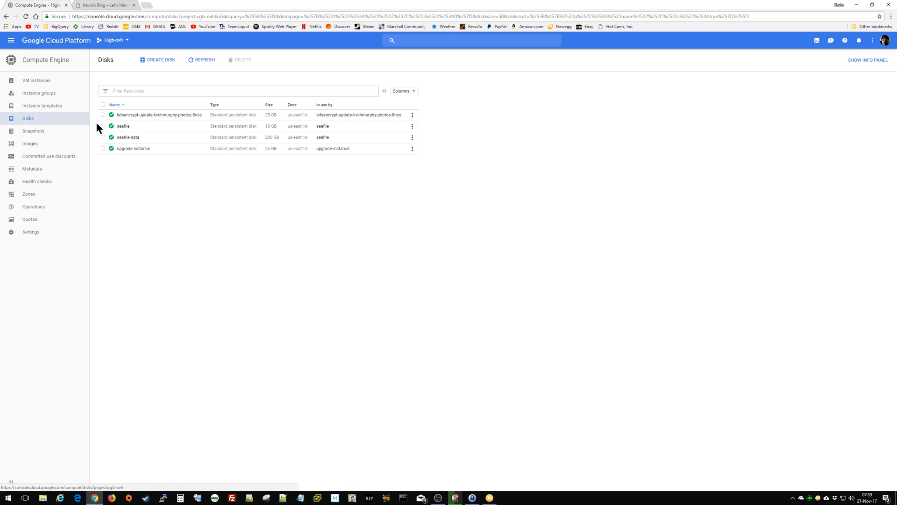
{"action": "left_click", "coordinate": [206, 64]}
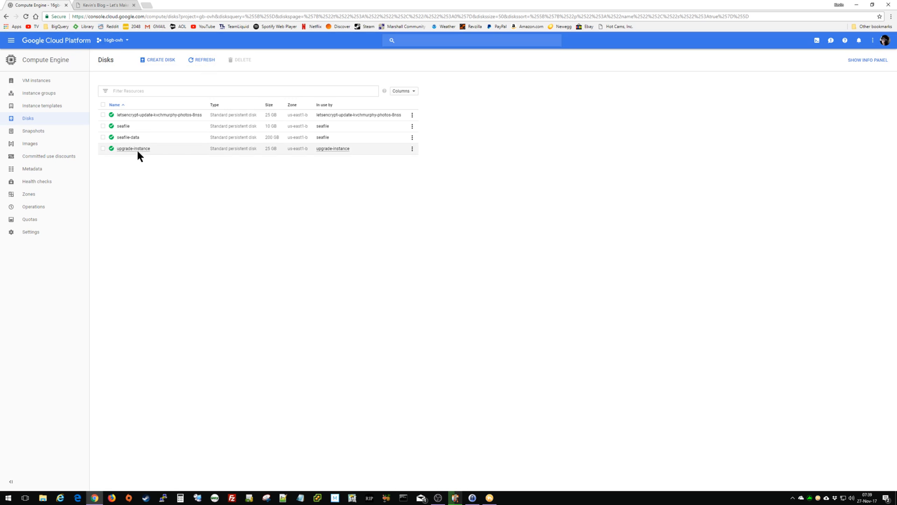
{"action": "left_click", "coordinate": [30, 143]}
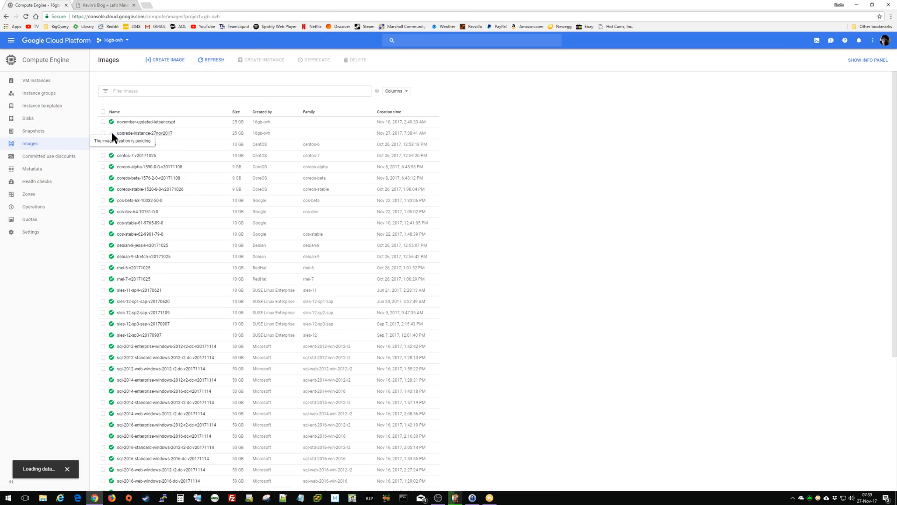
{"action": "left_click", "coordinate": [125, 135]}
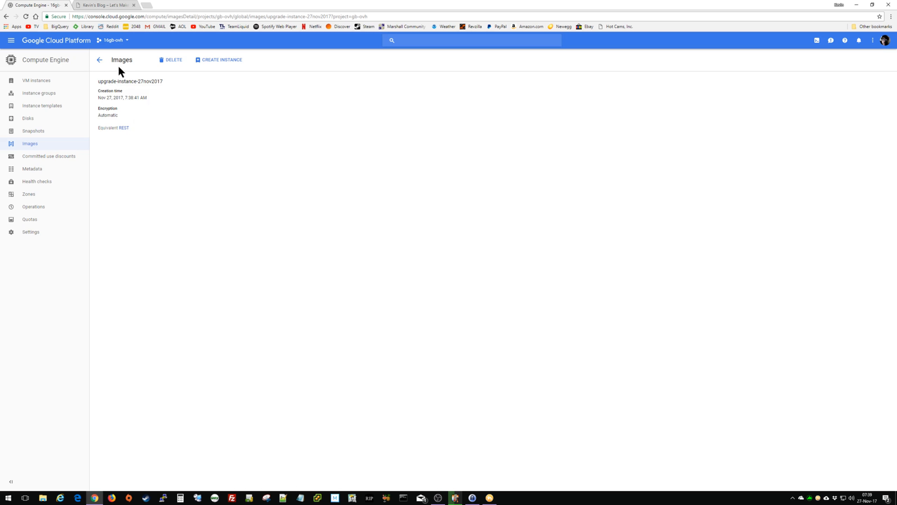
{"action": "left_click", "coordinate": [98, 60]}
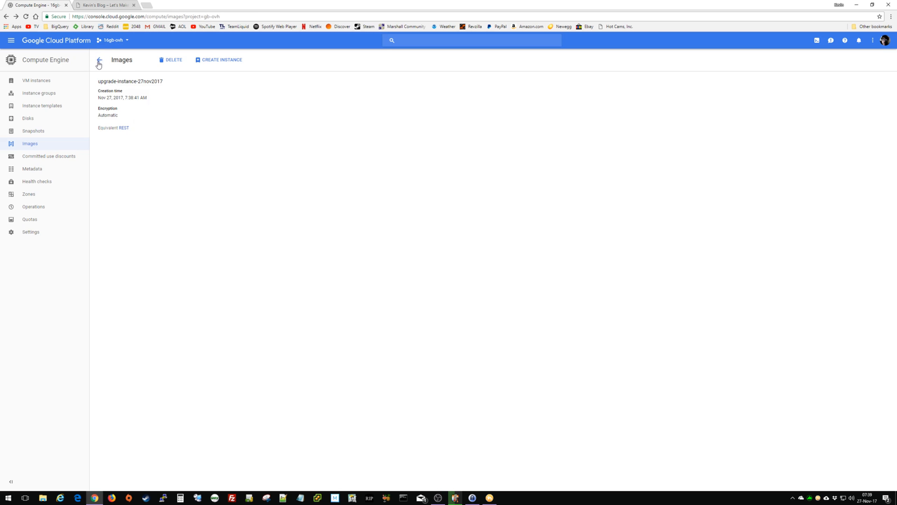
{"action": "mouse_move", "coordinate": [113, 135]}
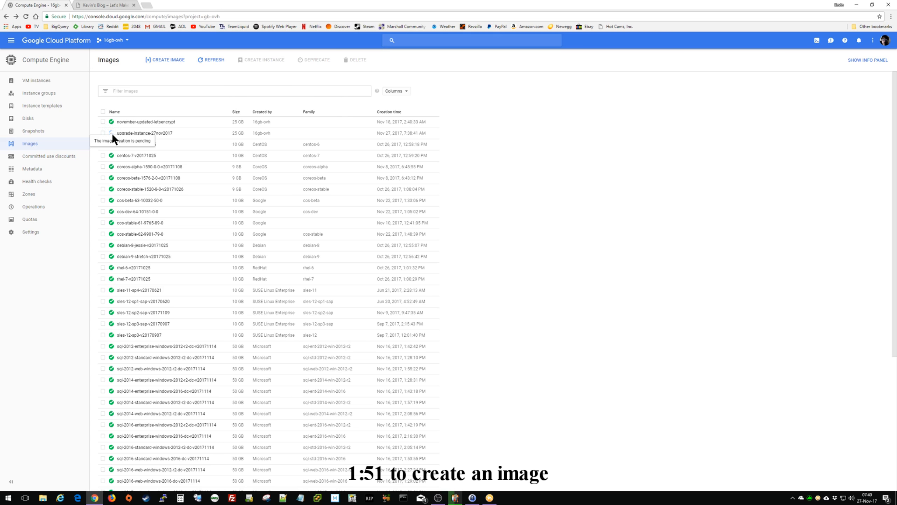
{"action": "left_click", "coordinate": [212, 60]}
{"action": "left_click", "coordinate": [210, 60]}
{"action": "left_click", "coordinate": [212, 59]}
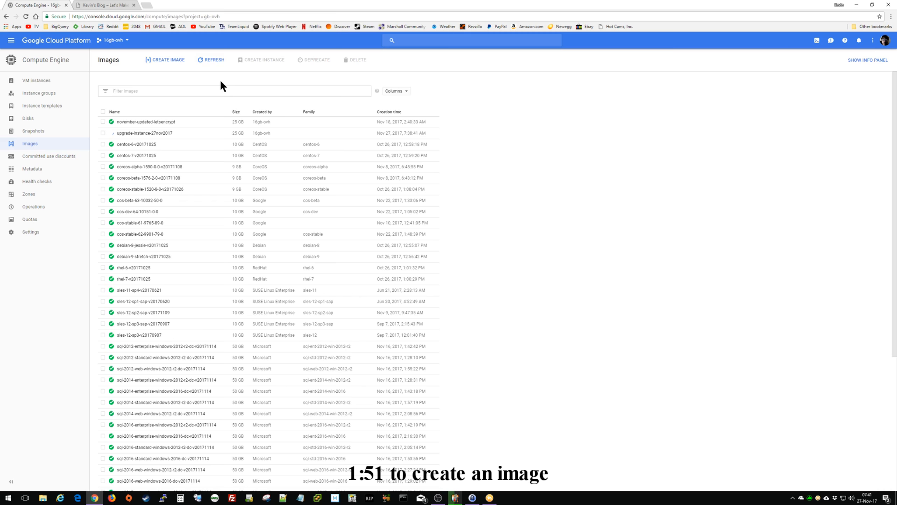
{"action": "left_click", "coordinate": [212, 59]}
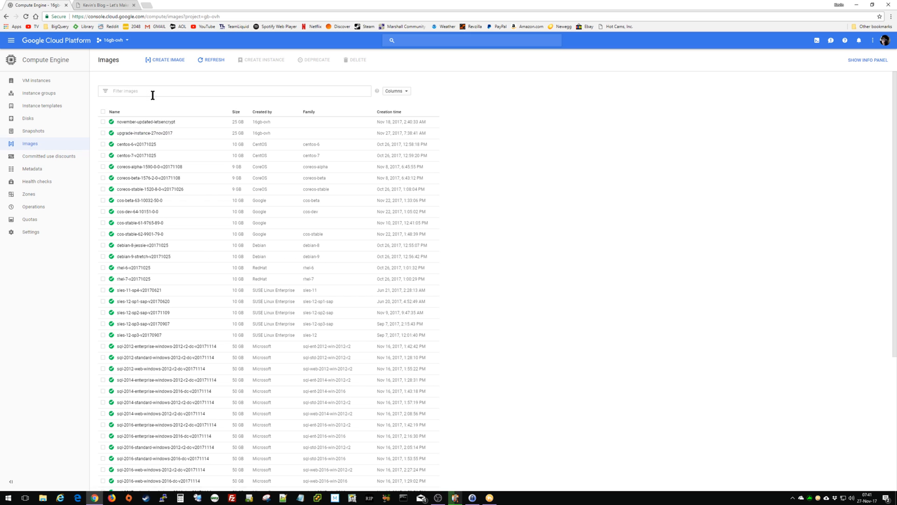
- Start a copy of the existing instance template and review its copied API access, firewall and customized options
{"action": "left_click", "coordinate": [52, 108]}
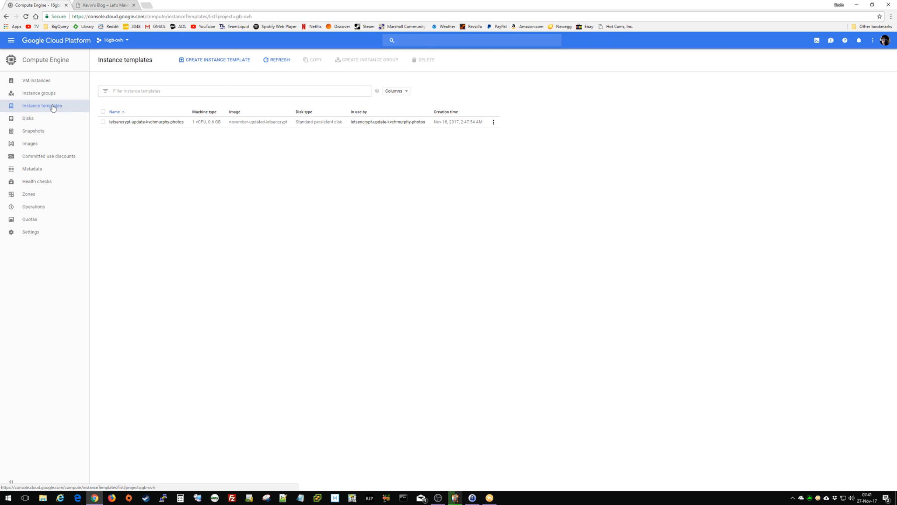
{"action": "left_click", "coordinate": [102, 122]}
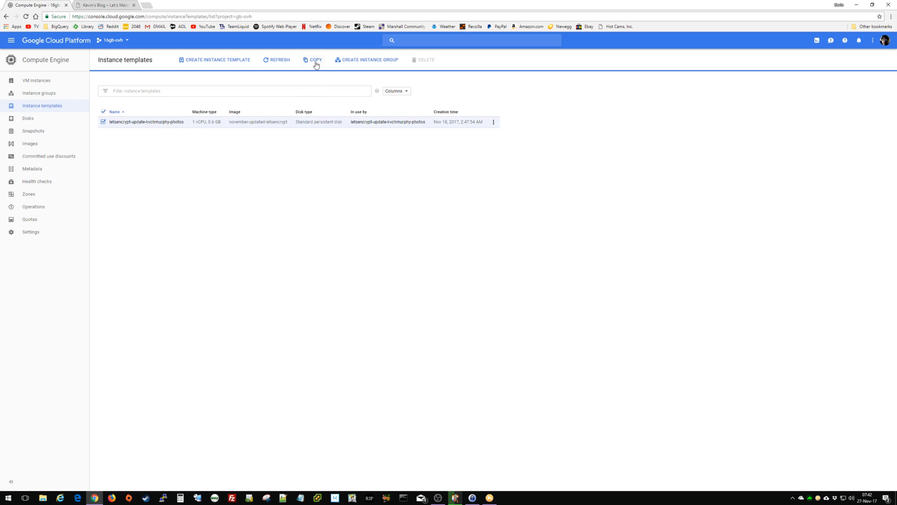
{"action": "left_click", "coordinate": [316, 60]}
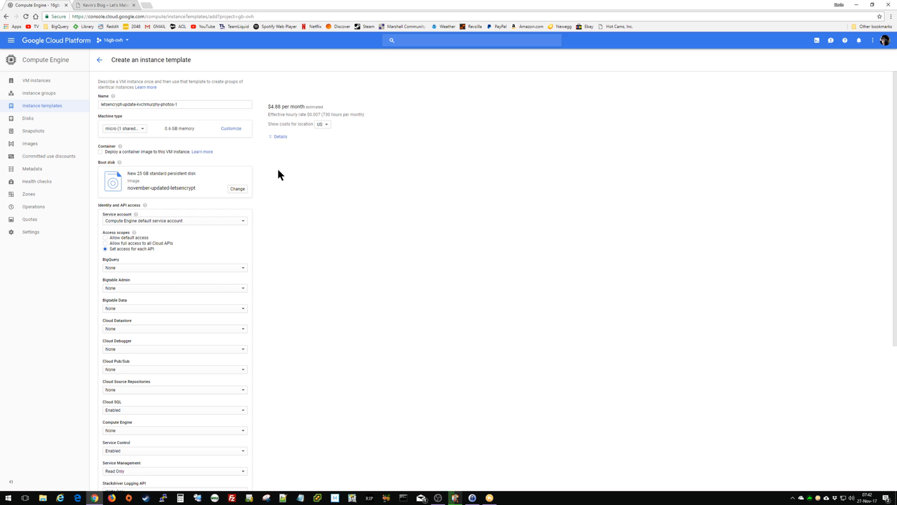
{"action": "scroll", "coordinate": [280, 175], "scroll_direction": "down", "scroll_amount": 6}
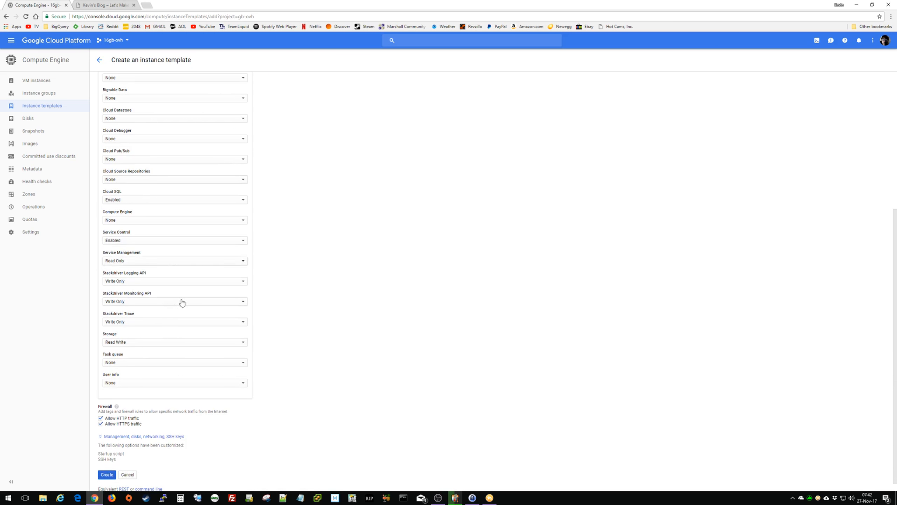
{"action": "scroll", "coordinate": [181, 329], "scroll_direction": "down", "scroll_amount": 1}
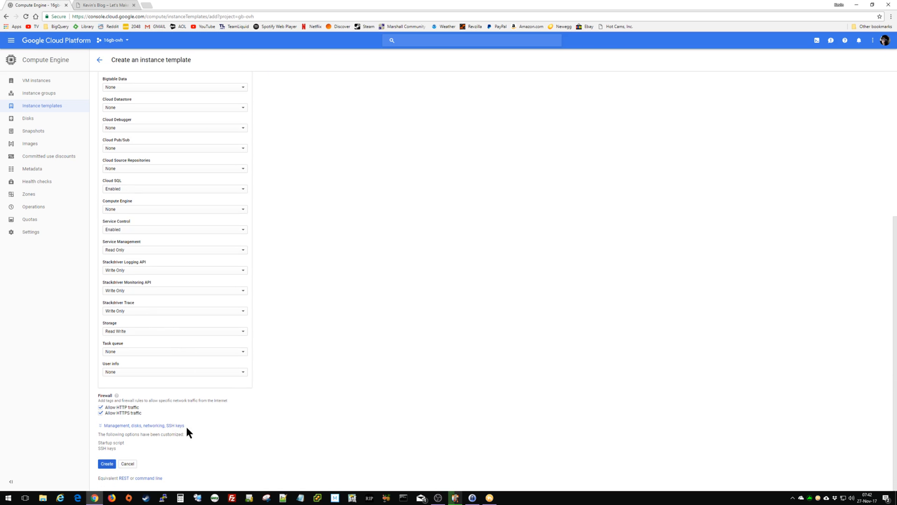
{"action": "scroll", "coordinate": [326, 322], "scroll_direction": "up", "scroll_amount": 7}
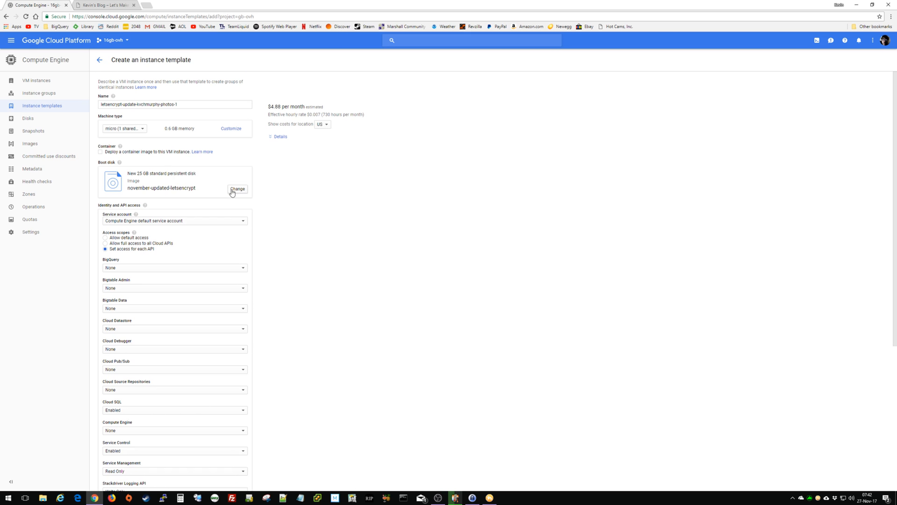
{"action": "left_click", "coordinate": [232, 191]}
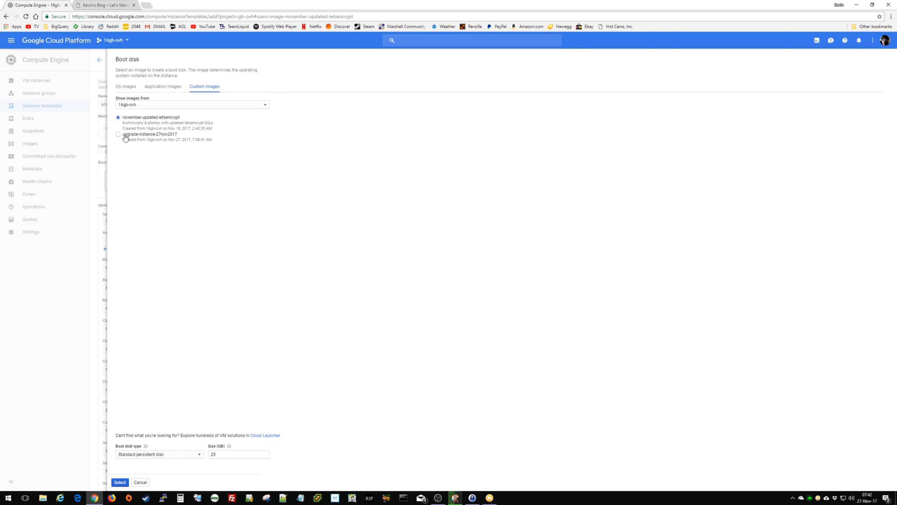
{"action": "left_click", "coordinate": [126, 135]}
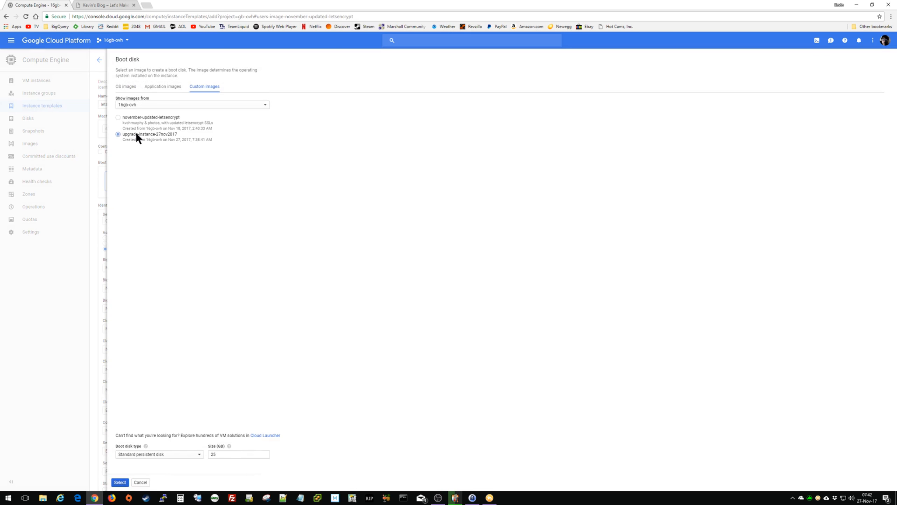
{"action": "left_click", "coordinate": [142, 483]}
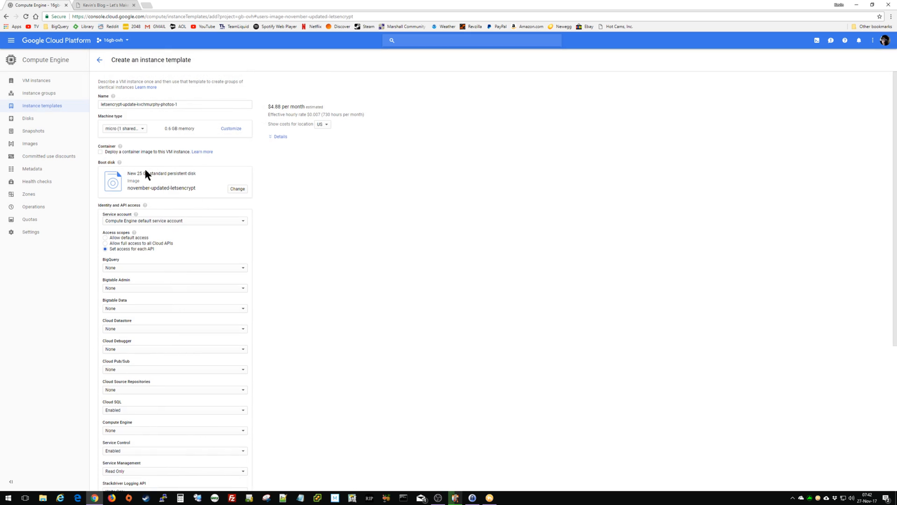
- Set the template's boot disk to the upgrade-instance-27nov2017 image on an SSD persistent disk, and review the cost breakdown
{"action": "left_click", "coordinate": [235, 188]}
{"action": "left_click", "coordinate": [154, 137]}
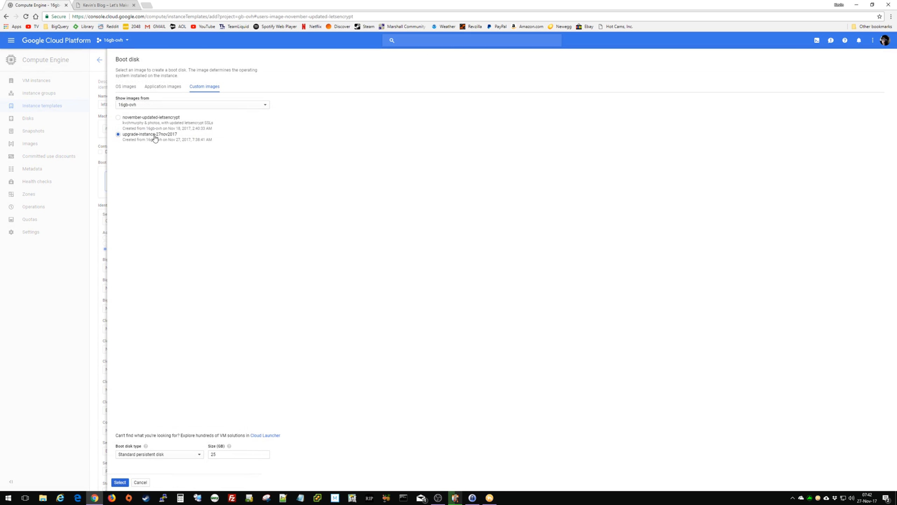
{"action": "left_click", "coordinate": [192, 455]}
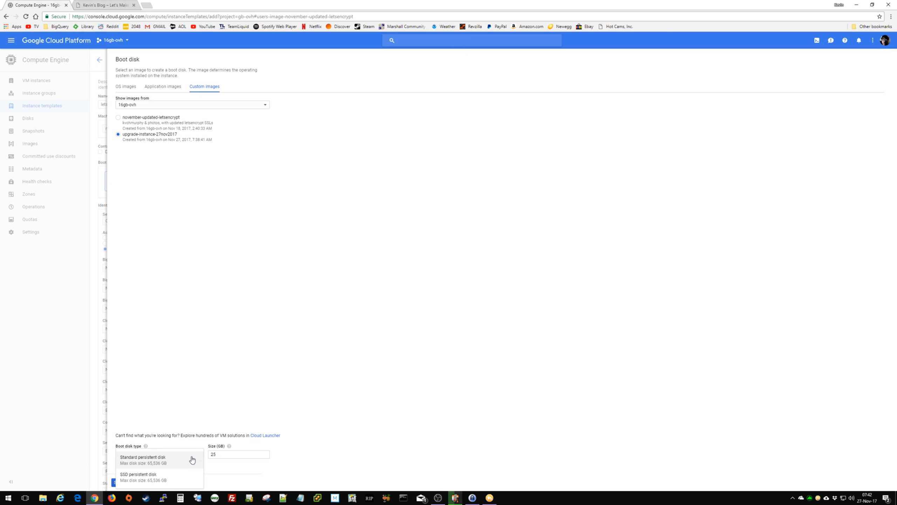
{"action": "left_click", "coordinate": [183, 477]}
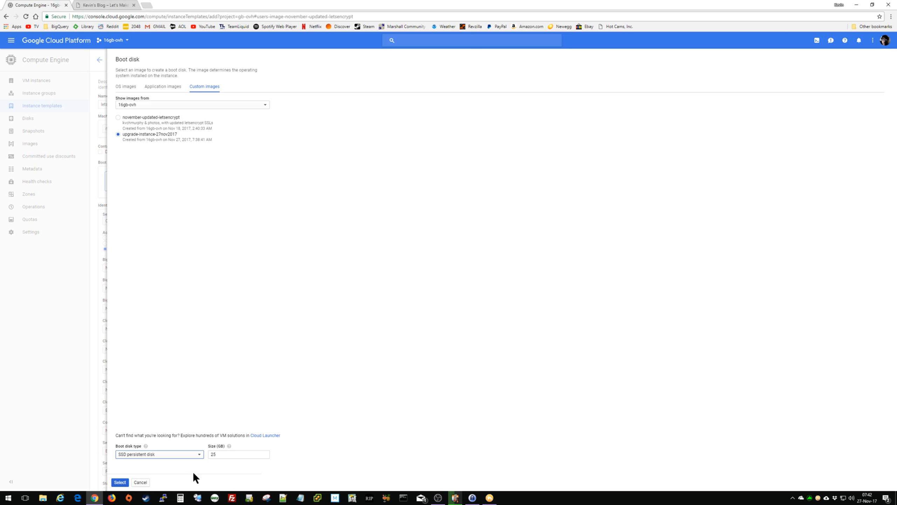
{"action": "left_click", "coordinate": [120, 482]}
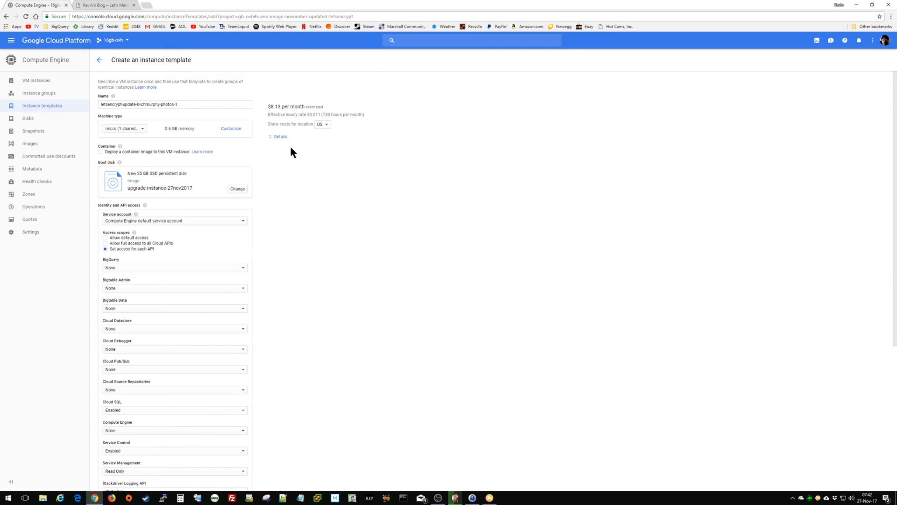
{"action": "left_click", "coordinate": [279, 136]}
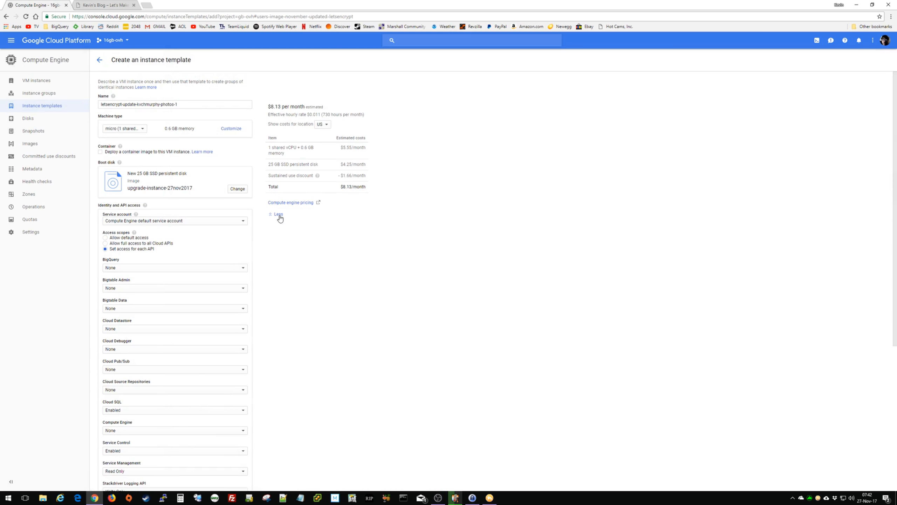
{"action": "left_click", "coordinate": [279, 214]}
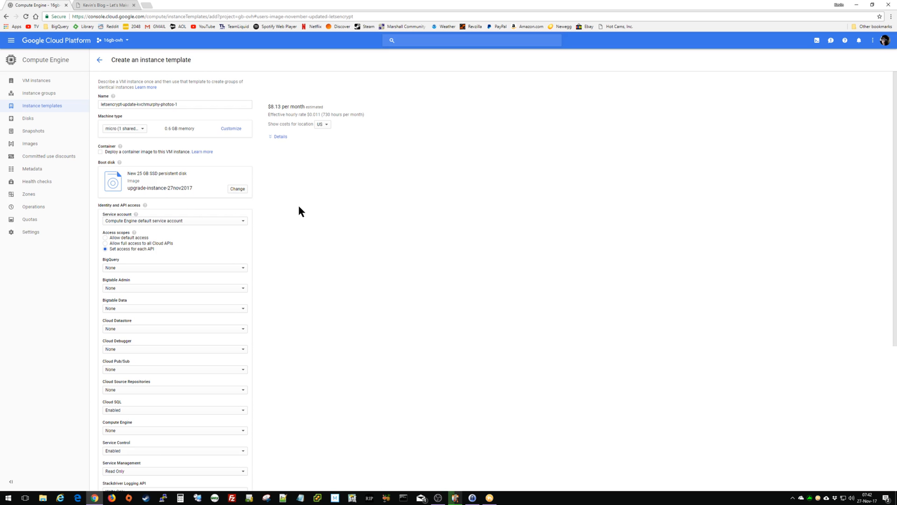
- Create the instance template with the chosen settings and refresh the list of instance templates
{"action": "scroll", "coordinate": [293, 216], "scroll_direction": "down", "scroll_amount": 6}
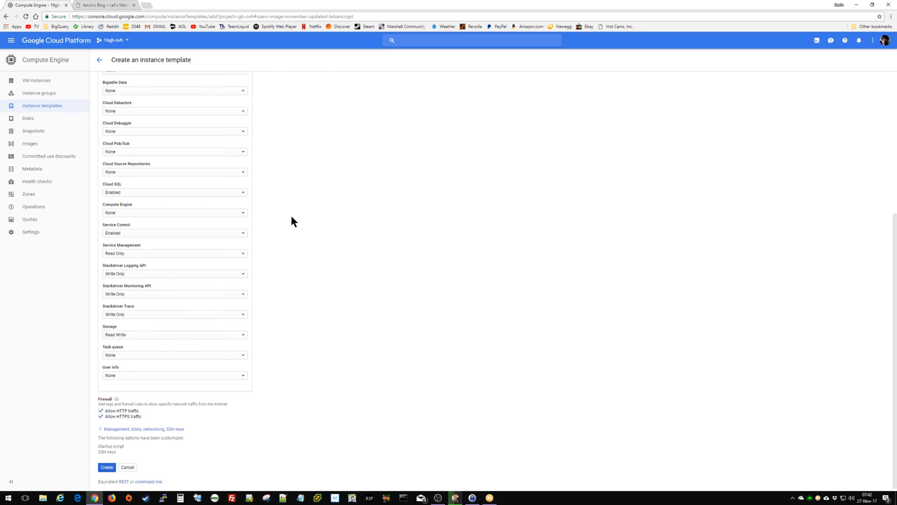
{"action": "left_click", "coordinate": [107, 464]}
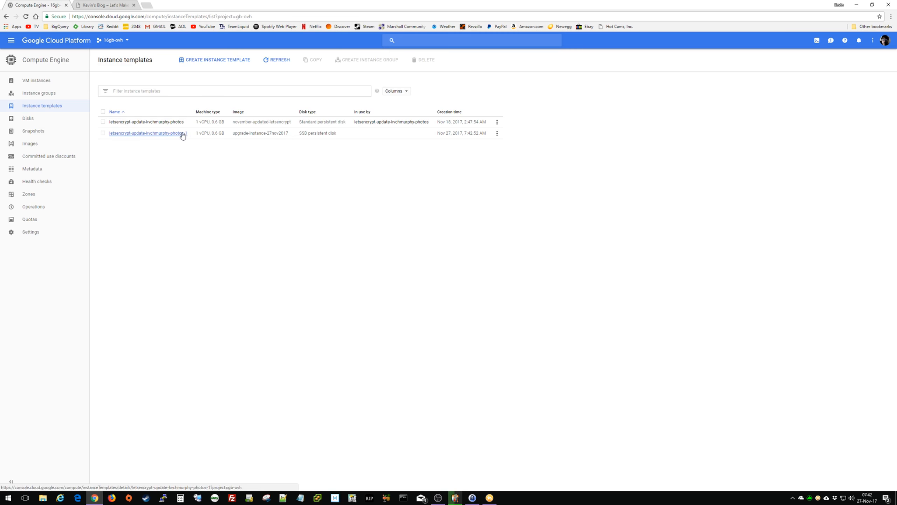
{"action": "left_click", "coordinate": [274, 61]}
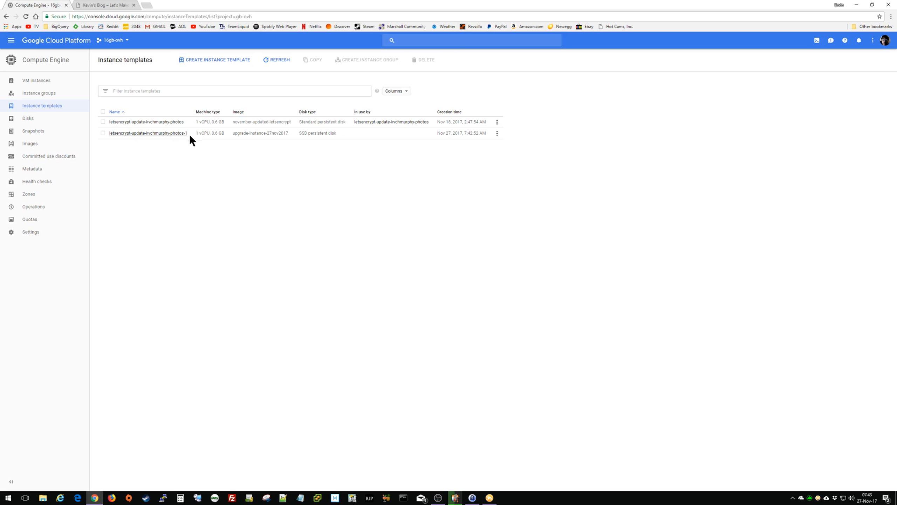
- Start a rolling update of the photos instance group and select the new template ending in photos-1
{"action": "left_click", "coordinate": [63, 96]}
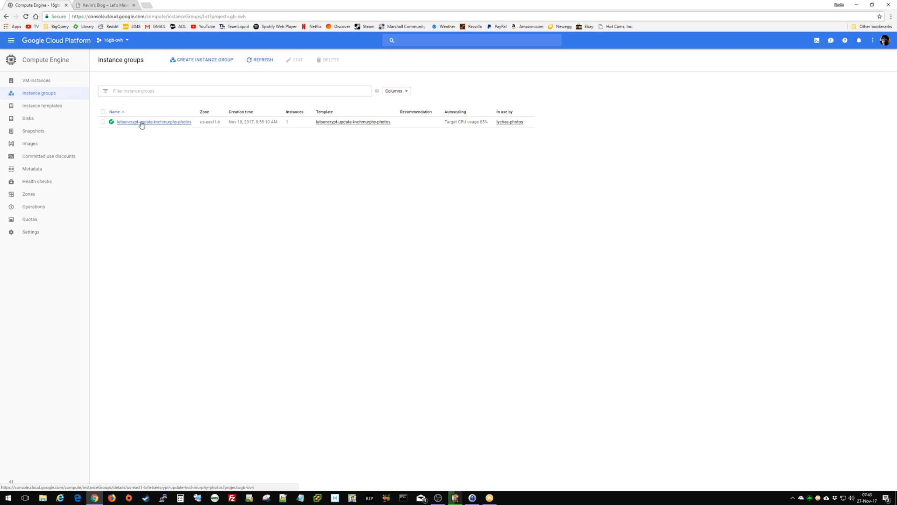
{"action": "left_click", "coordinate": [141, 121]}
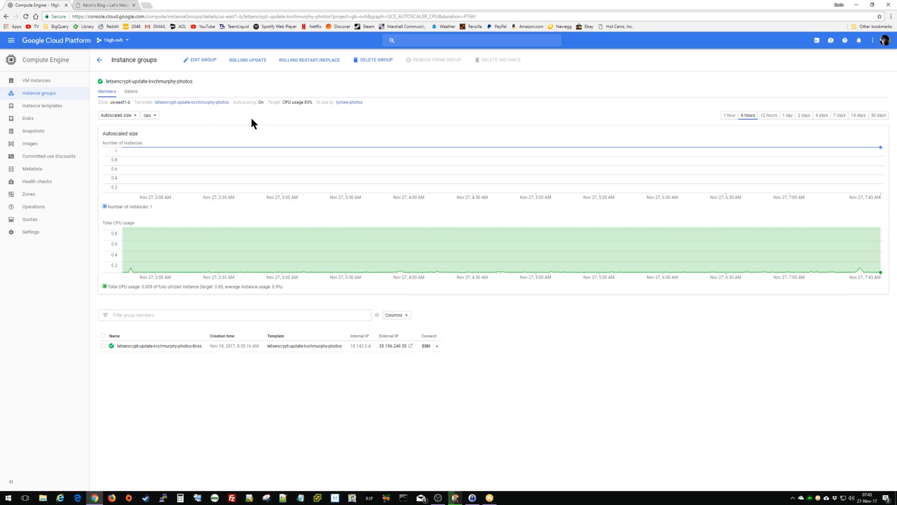
{"action": "left_click", "coordinate": [240, 61]}
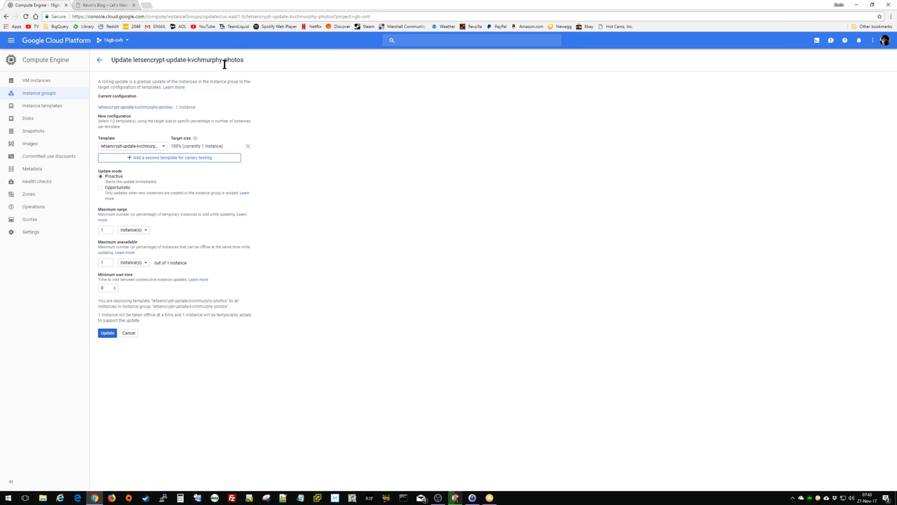
{"action": "left_click", "coordinate": [161, 146]}
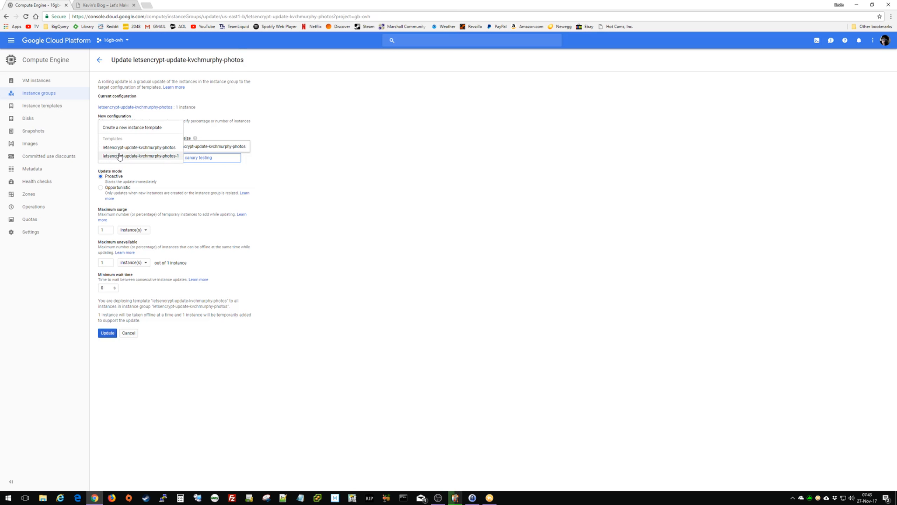
{"action": "left_click", "coordinate": [119, 156]}
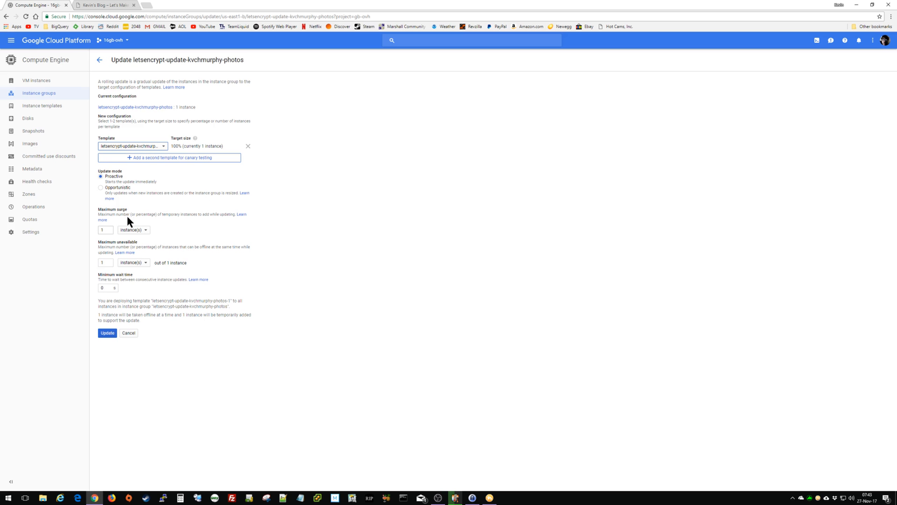
- Try a maximum surge of 2 and a maximum unavailable of 0 instances, and set both back to 1
{"action": "double_click", "coordinate": [105, 229]}
{"action": "type", "text": "2"}
{"action": "key", "text": "Tab"}
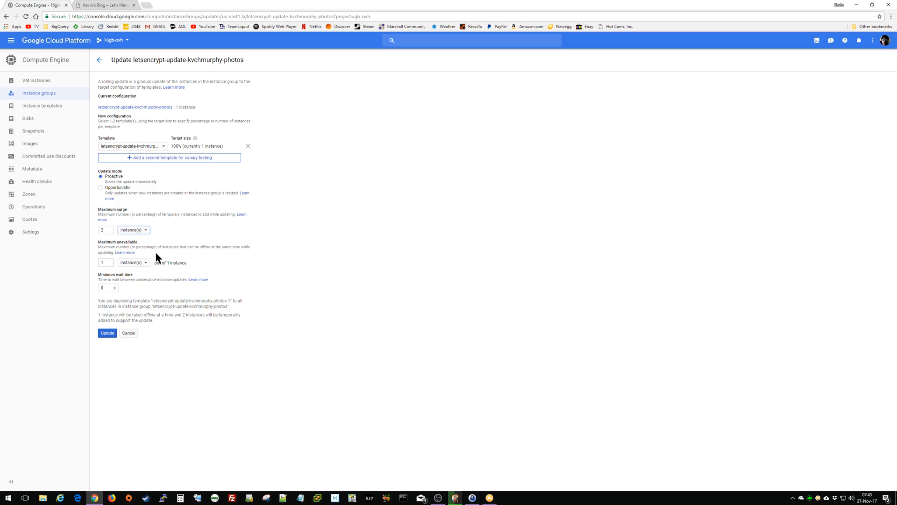
{"action": "double_click", "coordinate": [103, 261]}
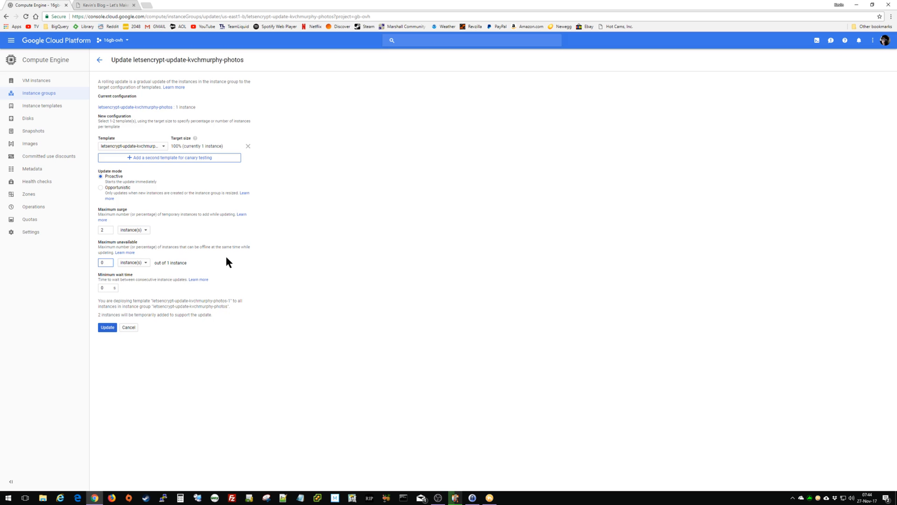
{"action": "key", "text": "BackSpace"}
{"action": "type", "text": "1"}
{"action": "key", "text": "Tab"}
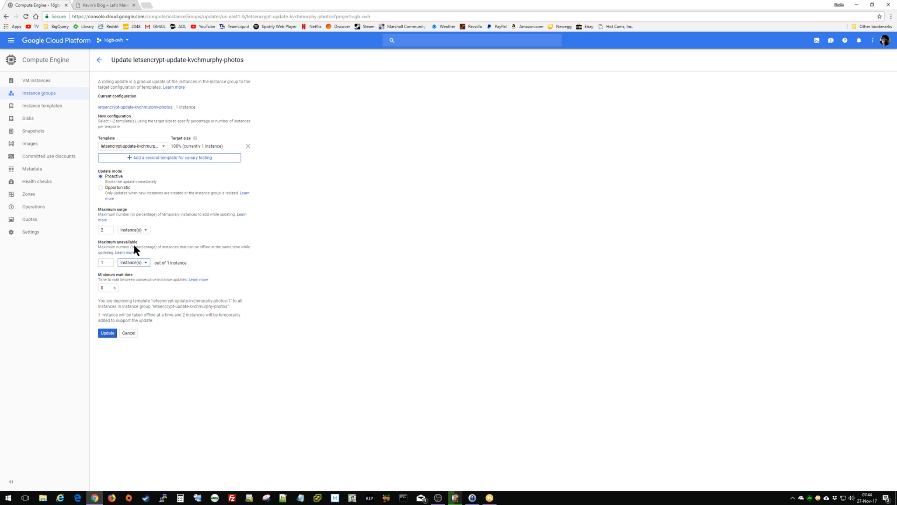
{"action": "left_click", "coordinate": [106, 230]}
{"action": "key", "text": "BackSpace"}
{"action": "type", "text": "1"}
{"action": "key", "text": "Tab"}
- Set the maximum unavailable to 0 and the maximum surge to 2 instances, and launch the rolling update
{"action": "double_click", "coordinate": [104, 262]}
{"action": "double_click", "coordinate": [102, 230]}
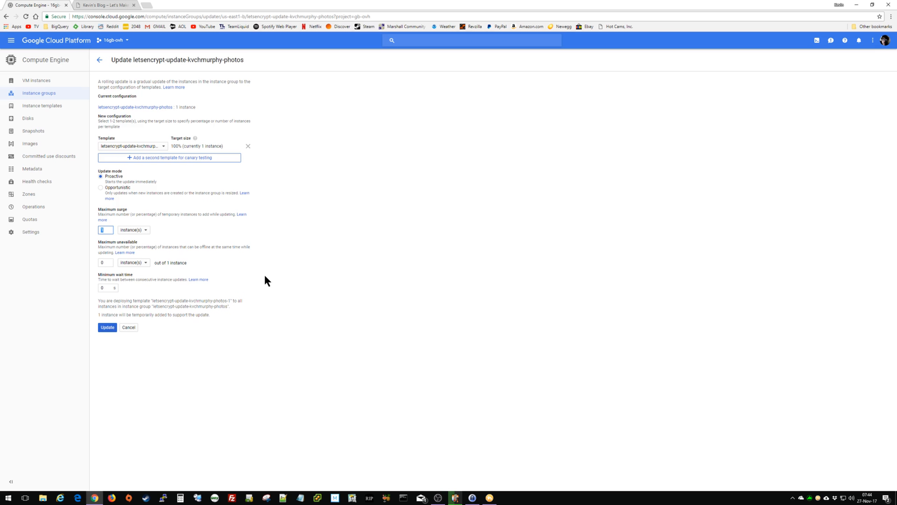
{"action": "key", "text": "Tab"}
{"action": "left_click", "coordinate": [110, 328]}
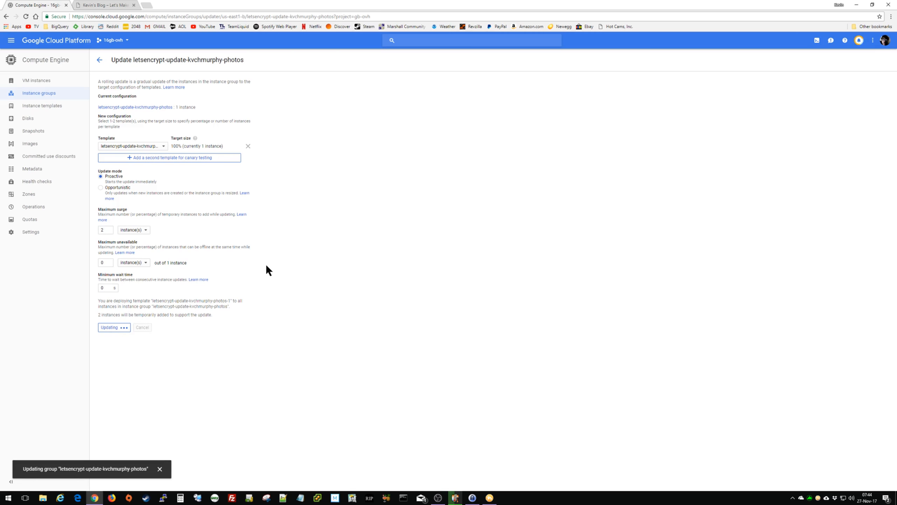
- Reload the blog site and check the instance group's members while the rolling update runs
{"action": "left_click", "coordinate": [117, 4]}
{"action": "left_click", "coordinate": [114, 17]}
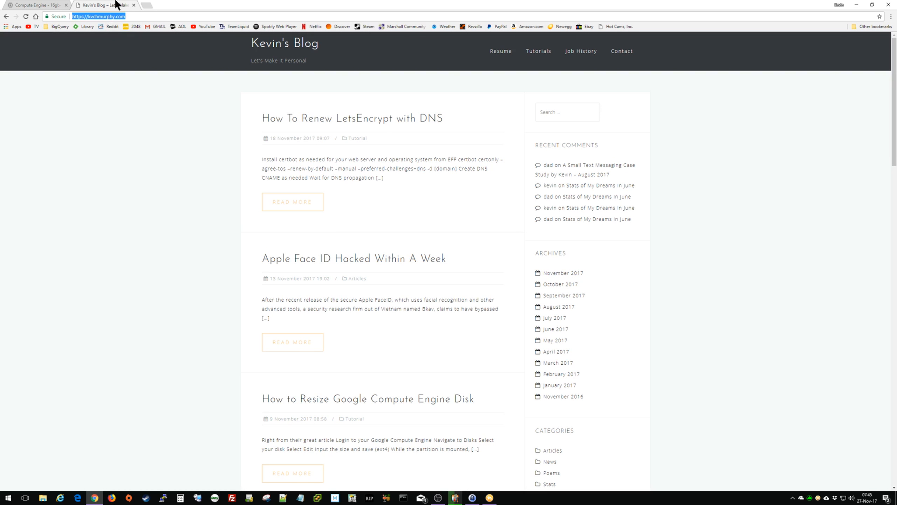
{"action": "key", "text": "Return"}
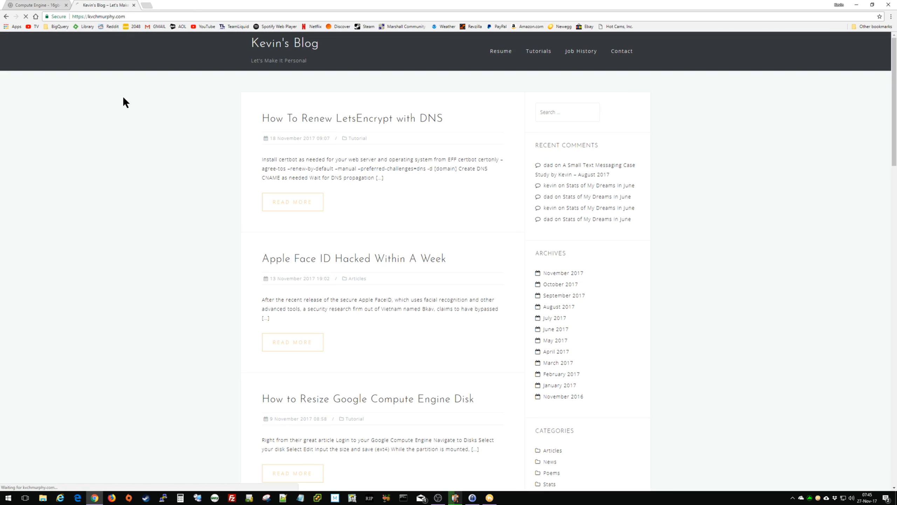
{"action": "left_click", "coordinate": [33, 5]}
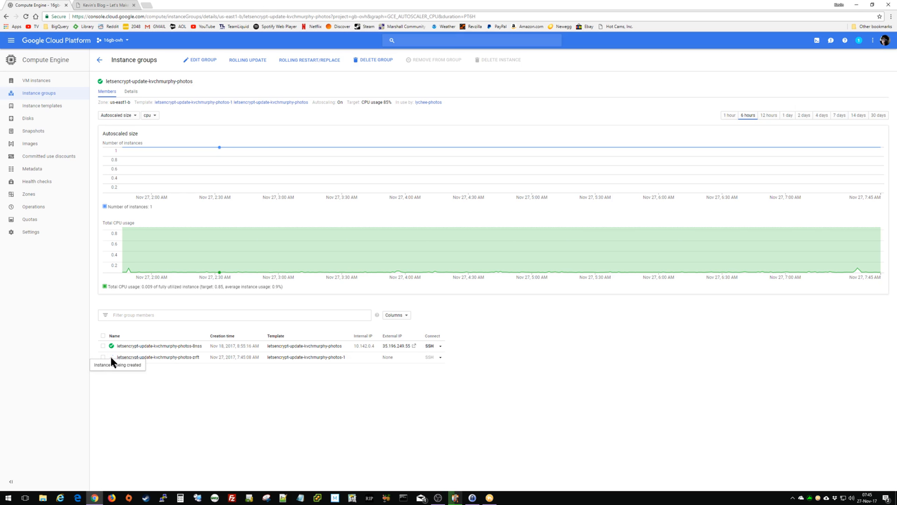
{"action": "left_click", "coordinate": [123, 5]}
{"action": "left_click", "coordinate": [37, 5]}
- Open Load balancing in a separate browser tab, refresh the lychee-photos load balancer's details and check the blog's loading
{"action": "left_click", "coordinate": [11, 39]}
{"action": "mouse_move", "coordinate": [27, 156]}
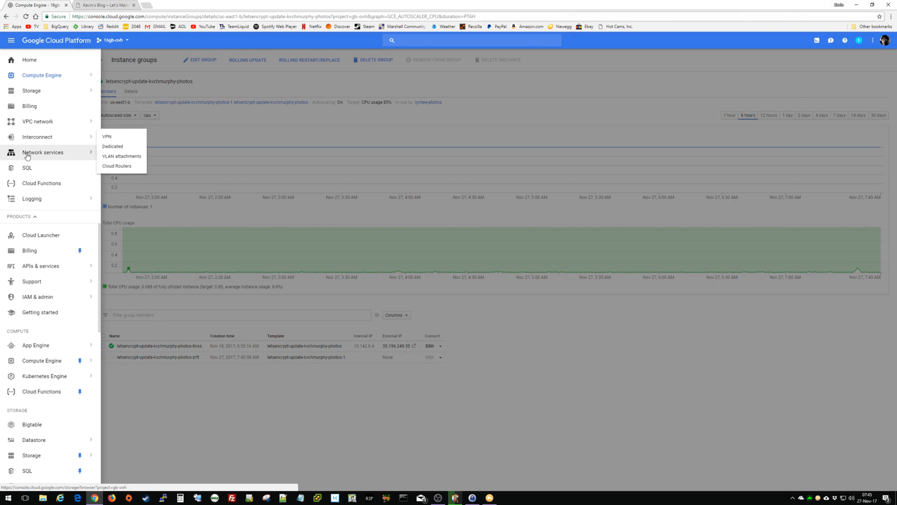
{"action": "middle_click", "coordinate": [118, 151]}
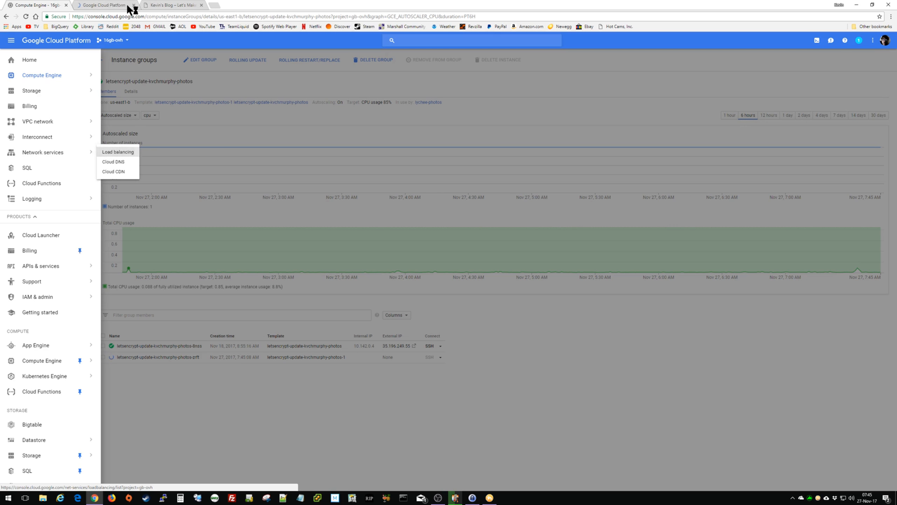
{"action": "left_click", "coordinate": [107, 6]}
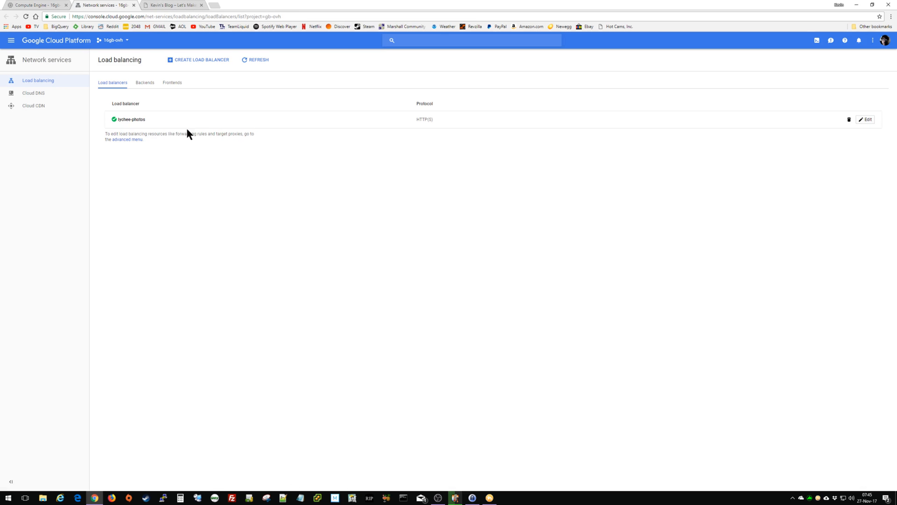
{"action": "left_click", "coordinate": [150, 123]}
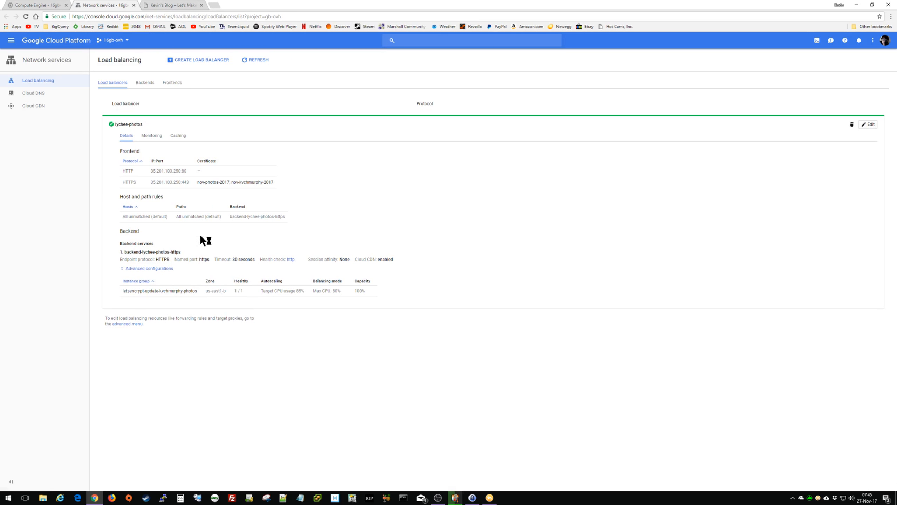
{"action": "left_click", "coordinate": [261, 63]}
{"action": "left_click", "coordinate": [181, 4]}
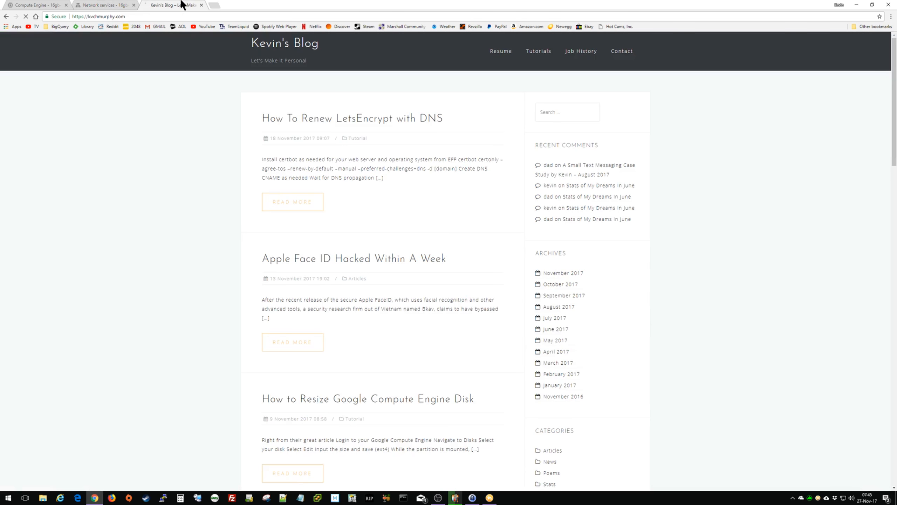
{"action": "left_click", "coordinate": [118, 4]}
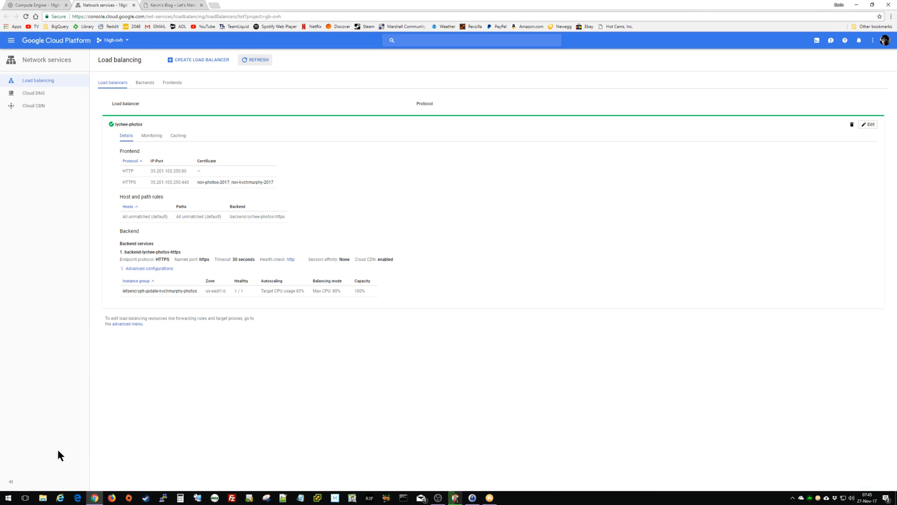
- Refresh the instance groups list, check the blog page and refresh the load balancer data
{"action": "left_click", "coordinate": [39, 5]}
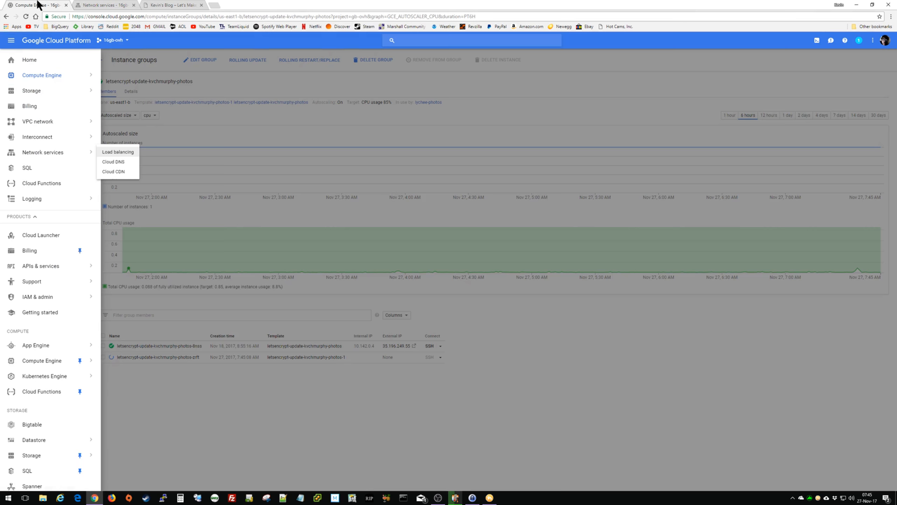
{"action": "left_click", "coordinate": [197, 114]}
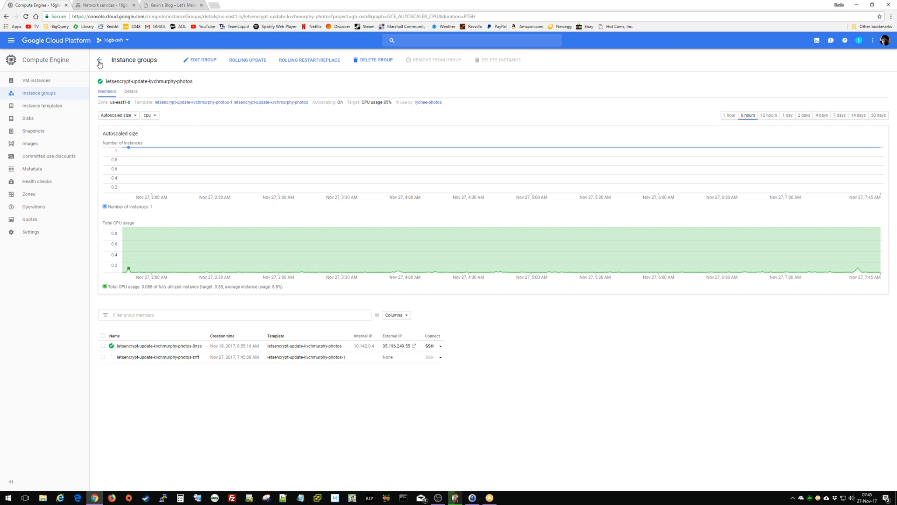
{"action": "left_click", "coordinate": [57, 94]}
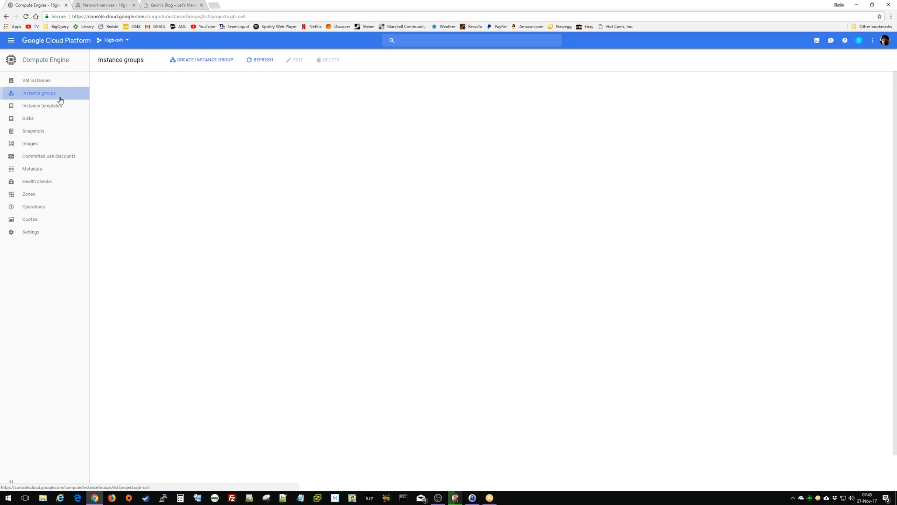
{"action": "left_click", "coordinate": [261, 63]}
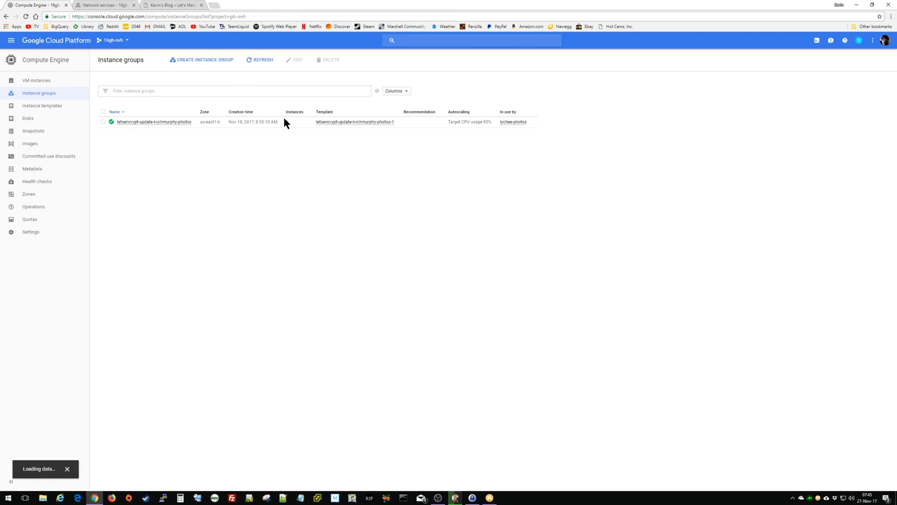
{"action": "left_click", "coordinate": [180, 4]}
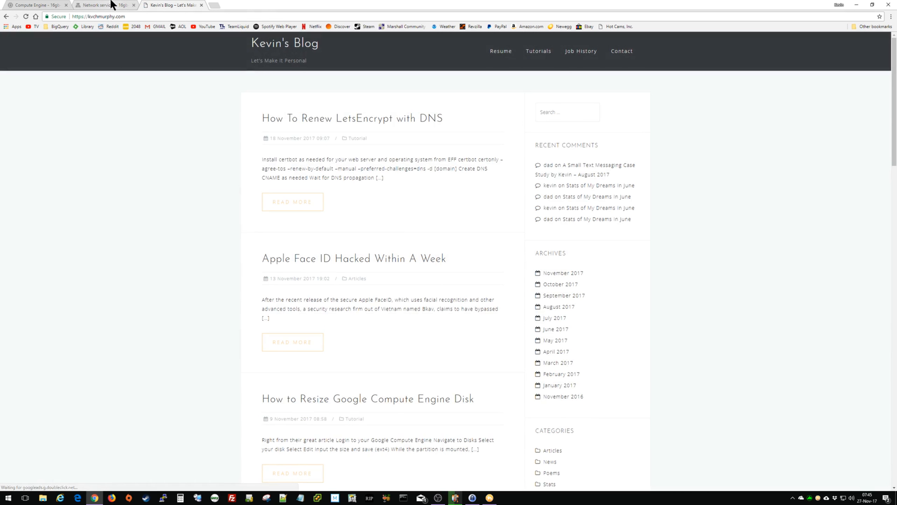
{"action": "left_click", "coordinate": [113, 4]}
{"action": "left_click", "coordinate": [253, 60]}
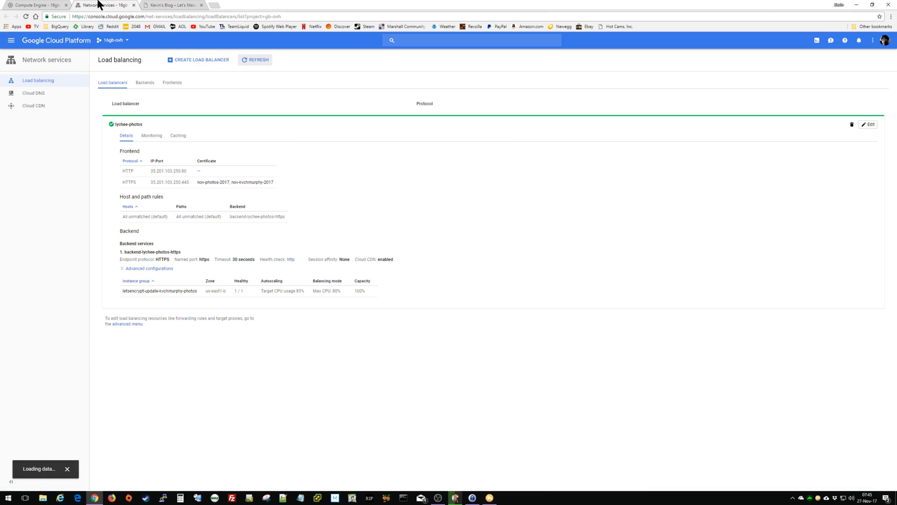
- Open the photos instance group's member list and check whether the blog still loads
{"action": "left_click", "coordinate": [39, 5]}
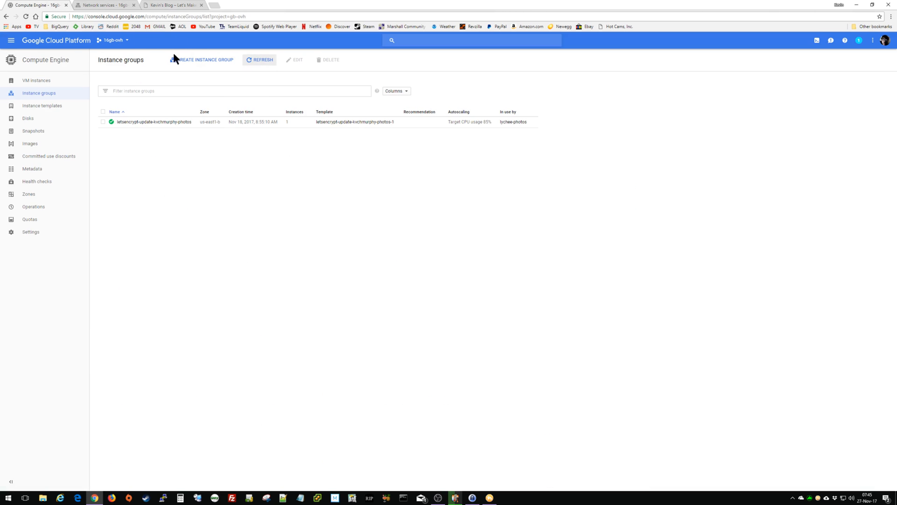
{"action": "left_click", "coordinate": [182, 123]}
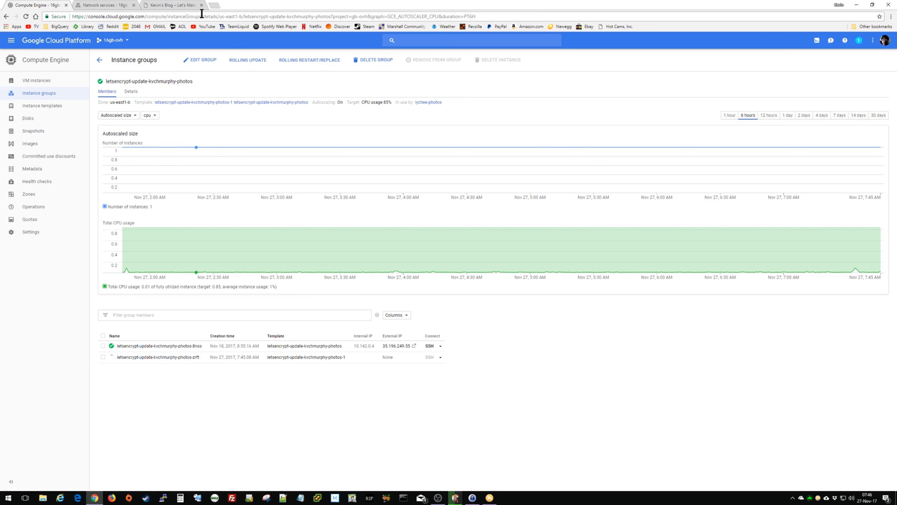
{"action": "left_click", "coordinate": [180, 6]}
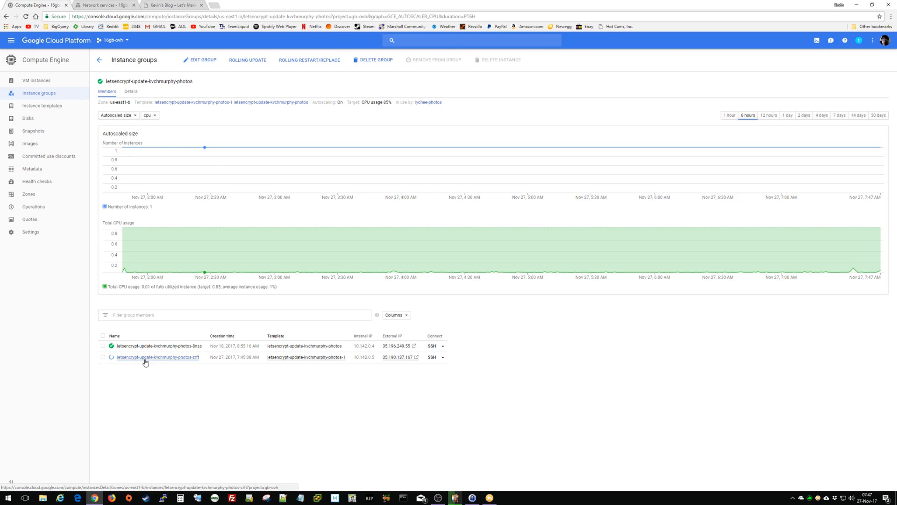
- Review the configuration of the group's new VM instance ending in zrft and return to the group's members
{"action": "left_click", "coordinate": [145, 358]}
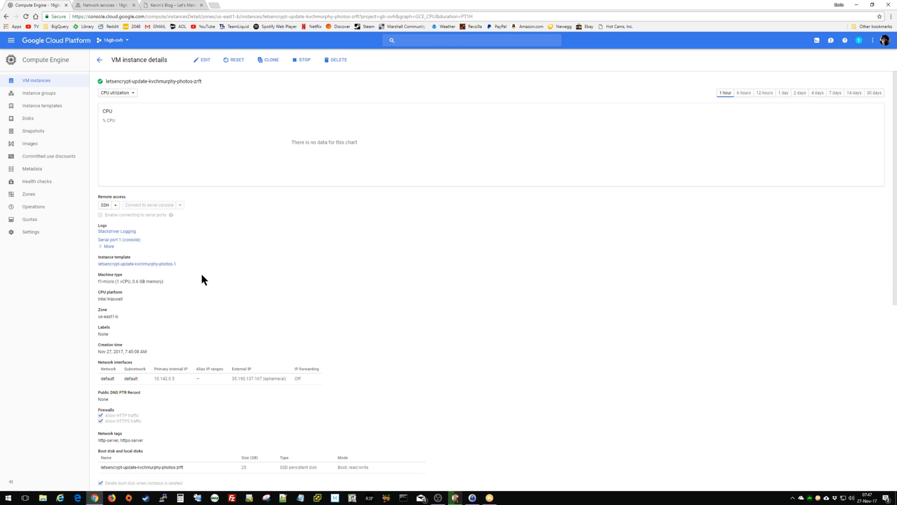
{"action": "scroll", "coordinate": [203, 275], "scroll_direction": "down", "scroll_amount": 7}
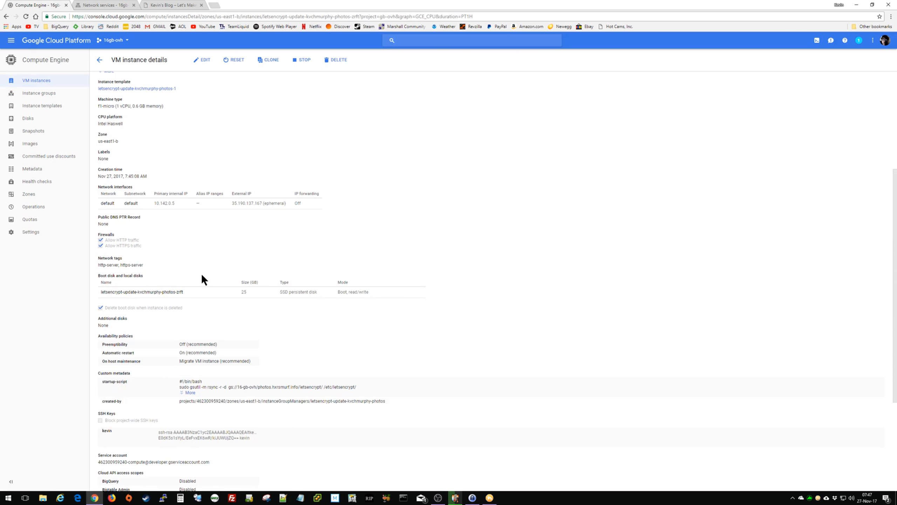
{"action": "scroll", "coordinate": [201, 275], "scroll_direction": "down", "scroll_amount": 3}
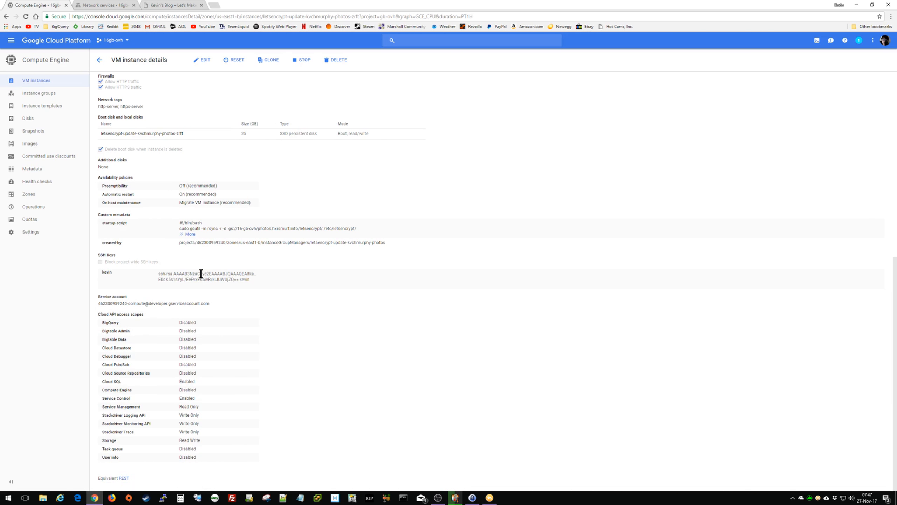
{"action": "left_click", "coordinate": [65, 93]}
{"action": "left_click", "coordinate": [168, 122]}
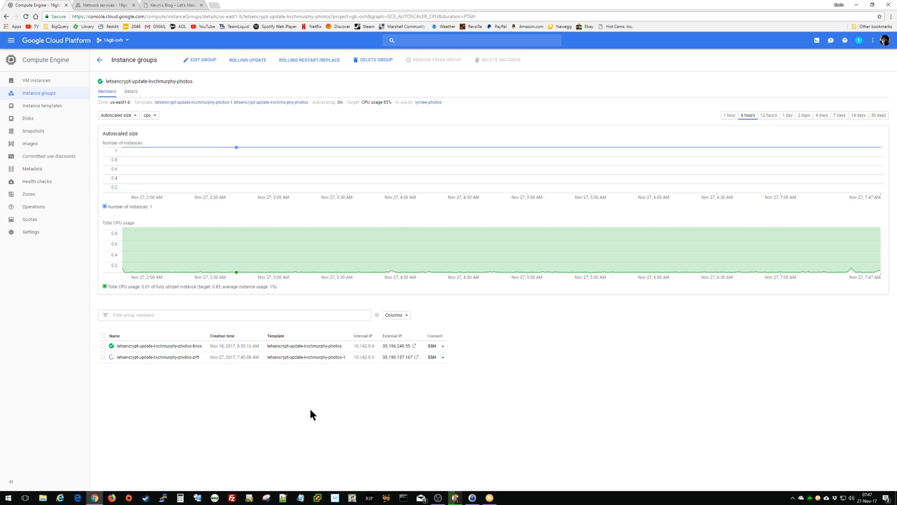
- Examine the new VM instance ending in zrft, check the blog page and refresh the load balancer data
{"action": "left_click", "coordinate": [130, 359]}
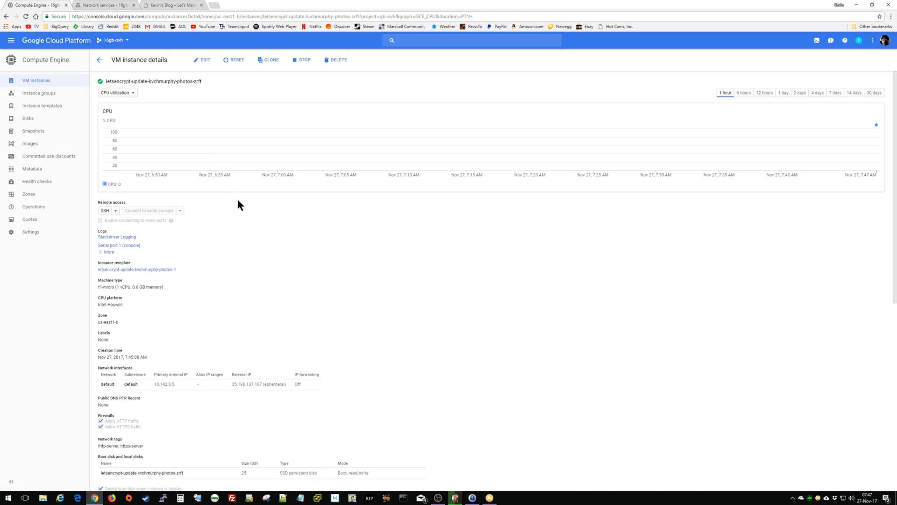
{"action": "scroll", "coordinate": [254, 235], "scroll_direction": "down", "scroll_amount": 1}
{"action": "left_click", "coordinate": [190, 5]}
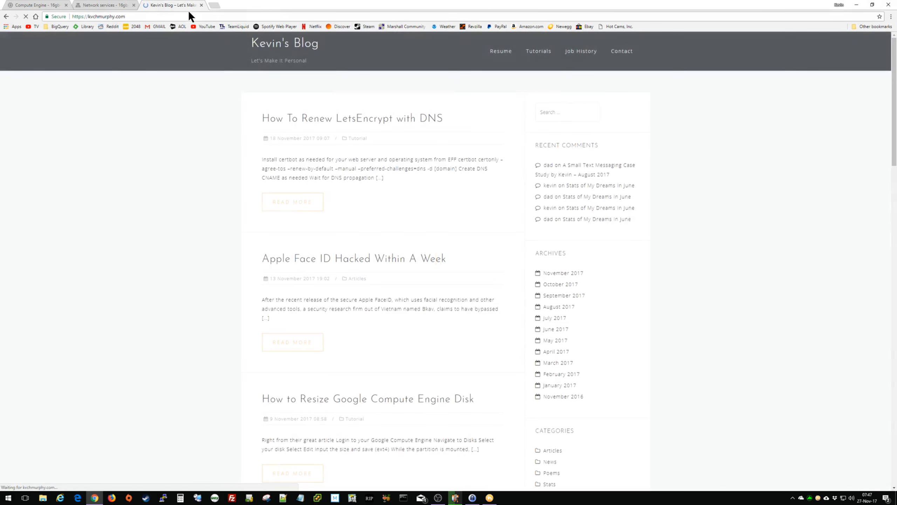
{"action": "left_click", "coordinate": [106, 4]}
{"action": "left_click", "coordinate": [252, 63]}
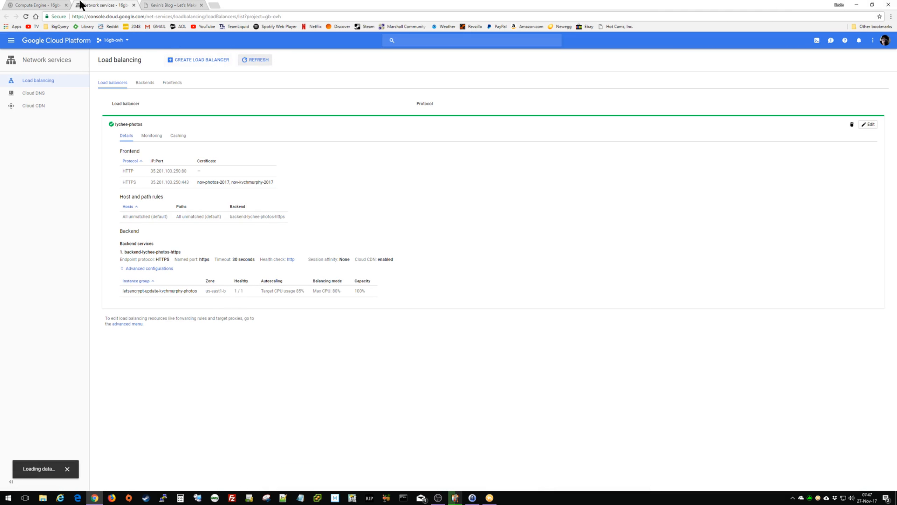
- Delete the stopped VM instance upgrade-instance together with its boot disk
{"action": "left_click", "coordinate": [60, 5]}
{"action": "left_click", "coordinate": [60, 83]}
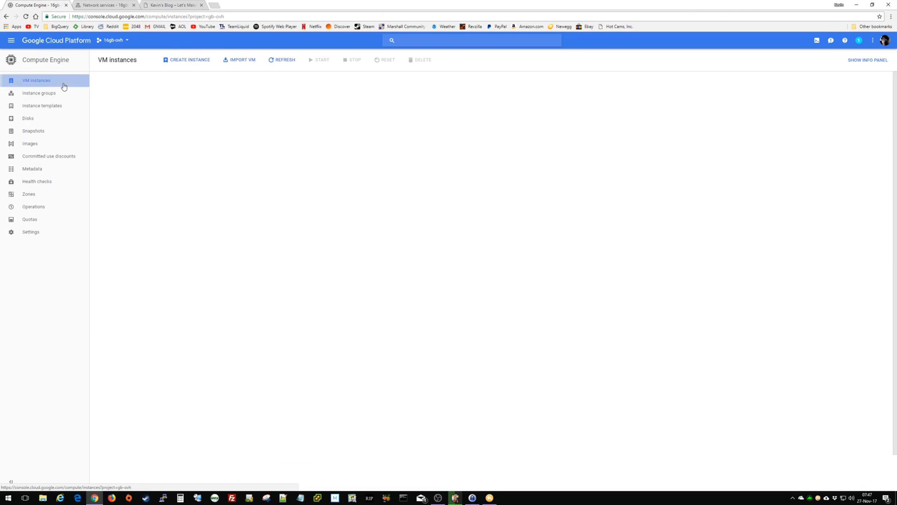
{"action": "left_click", "coordinate": [103, 174]}
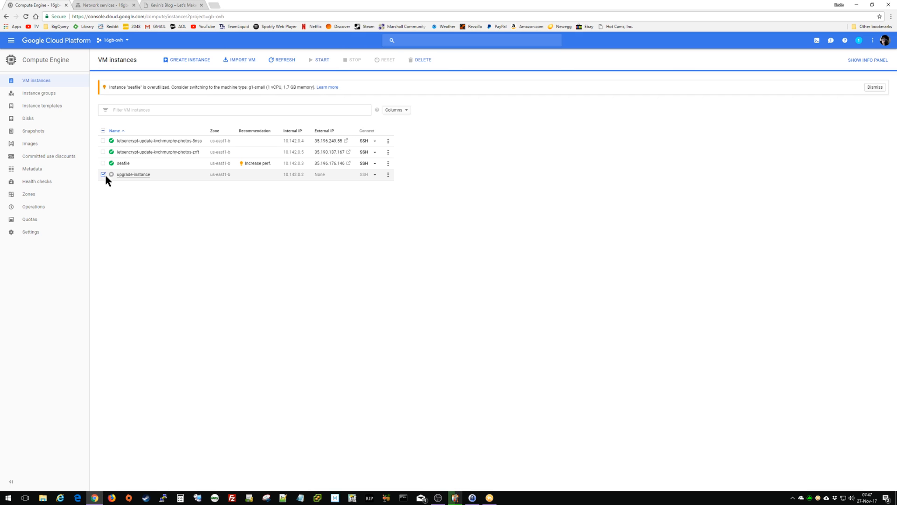
{"action": "left_click", "coordinate": [420, 60]}
{"action": "left_click", "coordinate": [547, 279]}
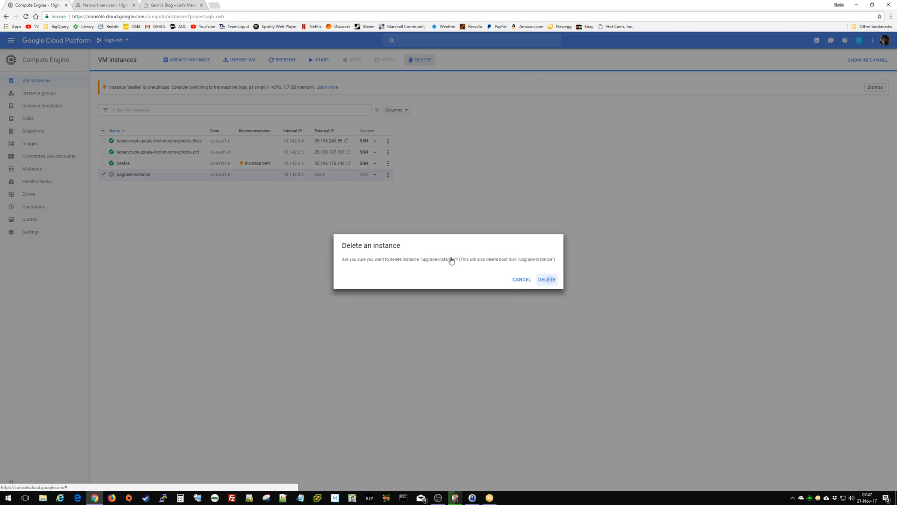
- Inspect the status of the photos instance group's old member and reload the blog
{"action": "left_click", "coordinate": [40, 93]}
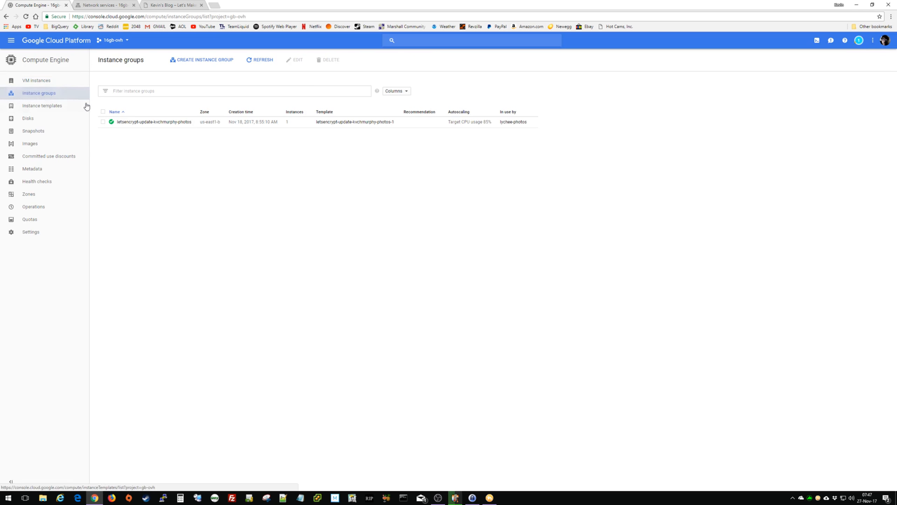
{"action": "left_click", "coordinate": [170, 122]}
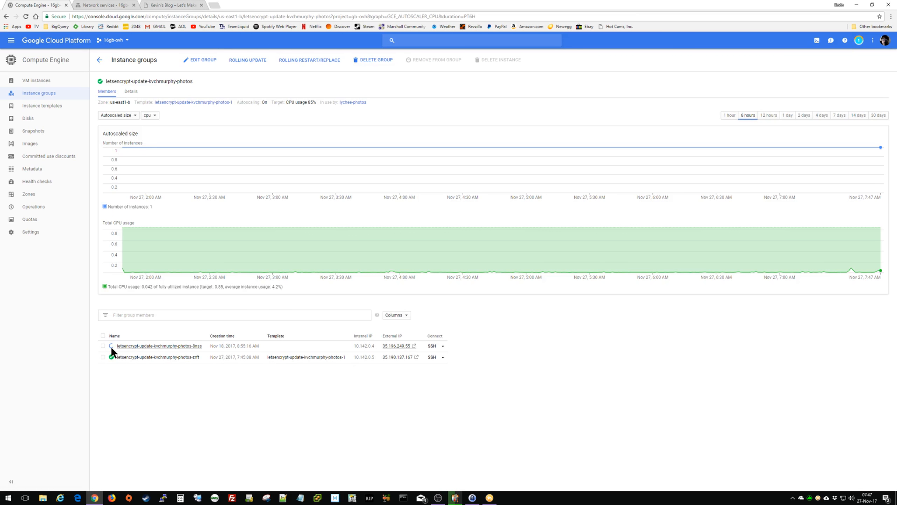
{"action": "mouse_move", "coordinate": [111, 346]}
{"action": "left_click", "coordinate": [176, 5]}
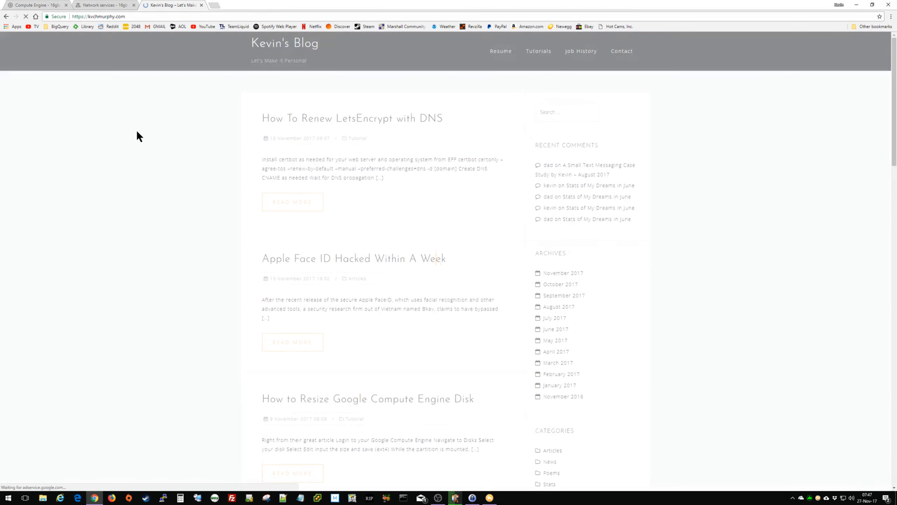
{"action": "key", "text": "ctrl+l"}
{"action": "key", "text": "Return"}
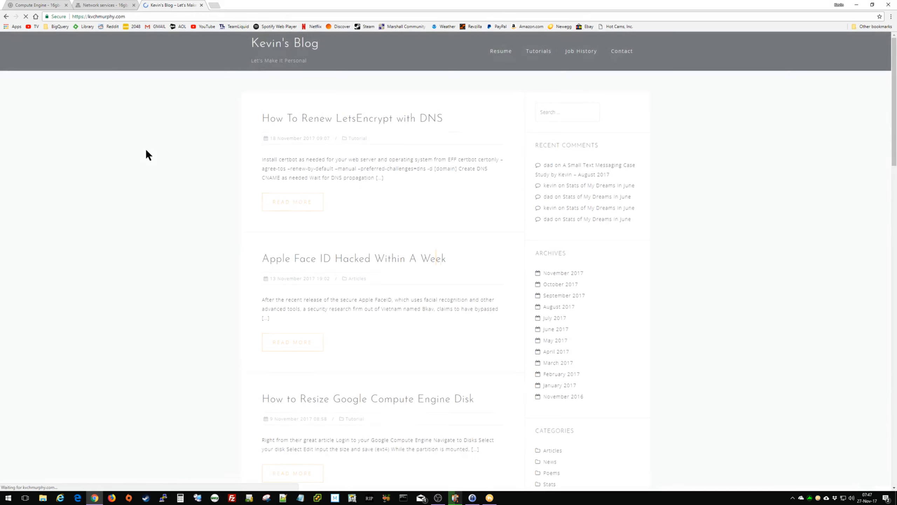
- Load the blog's address in a separate incognito window, then put that window away
{"action": "key", "text": "ctrl+l"}
{"action": "key", "text": "ctrl+c"}
{"action": "key", "text": "ctrl+shift+n"}
{"action": "key", "text": "ctrl+v"}
{"action": "key", "text": "Return"}
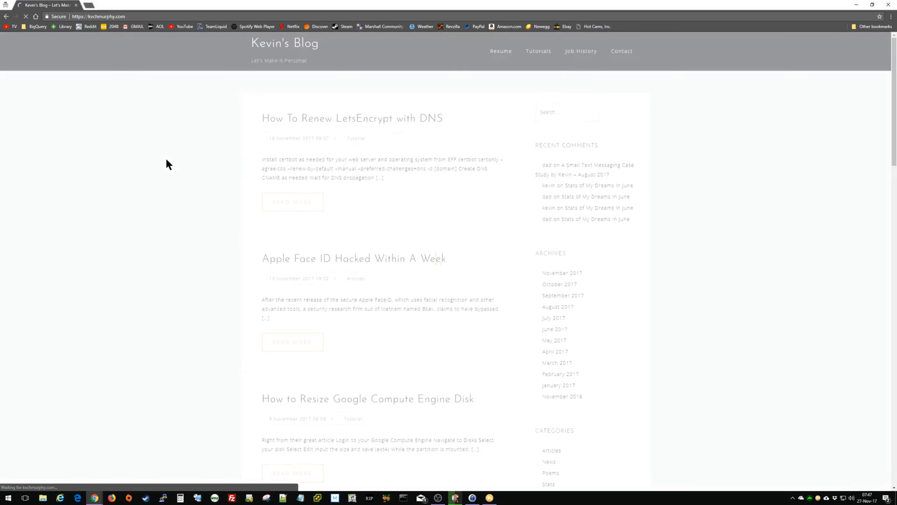
{"action": "key", "text": "super+Down"}
{"action": "key", "text": "super+Down"}
- Refresh the load balancer data, glance at its backend instance group and reopen the lychee-photos load balancer's details
{"action": "left_click", "coordinate": [104, 2]}
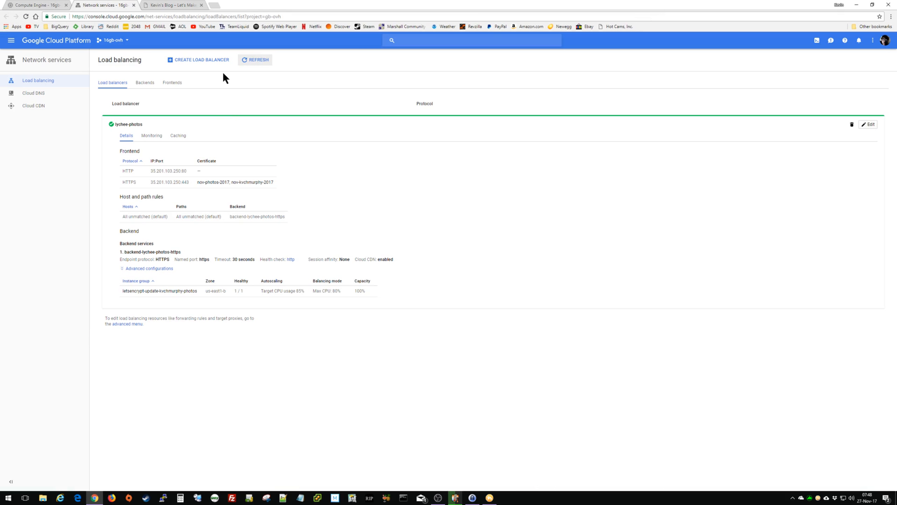
{"action": "left_click", "coordinate": [252, 62]}
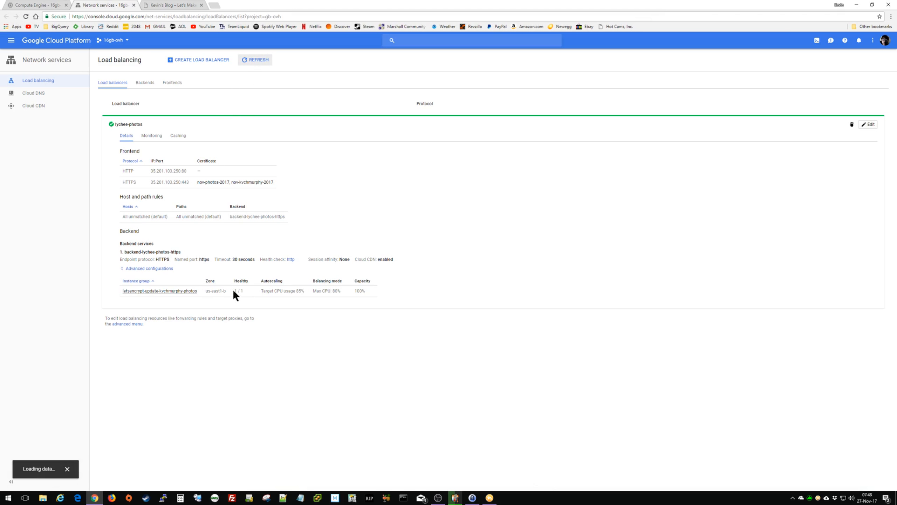
{"action": "left_click", "coordinate": [191, 291]}
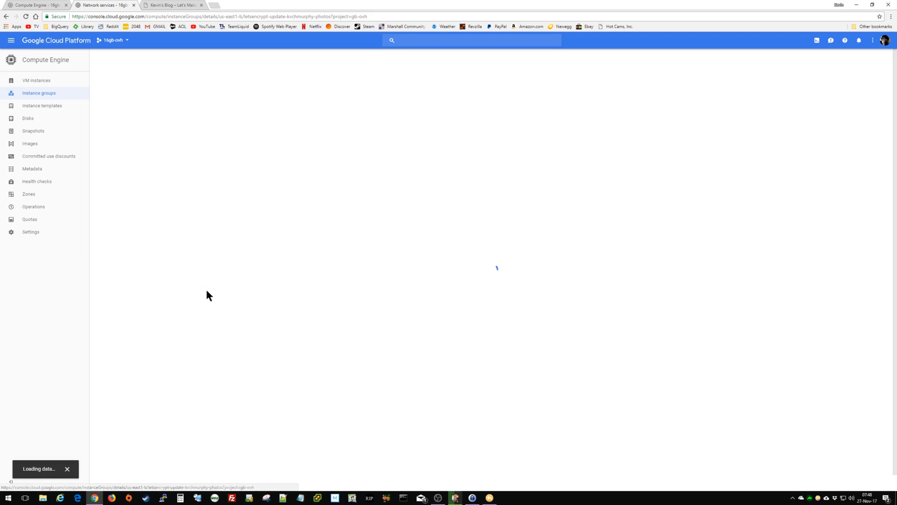
{"action": "left_click", "coordinate": [11, 41]}
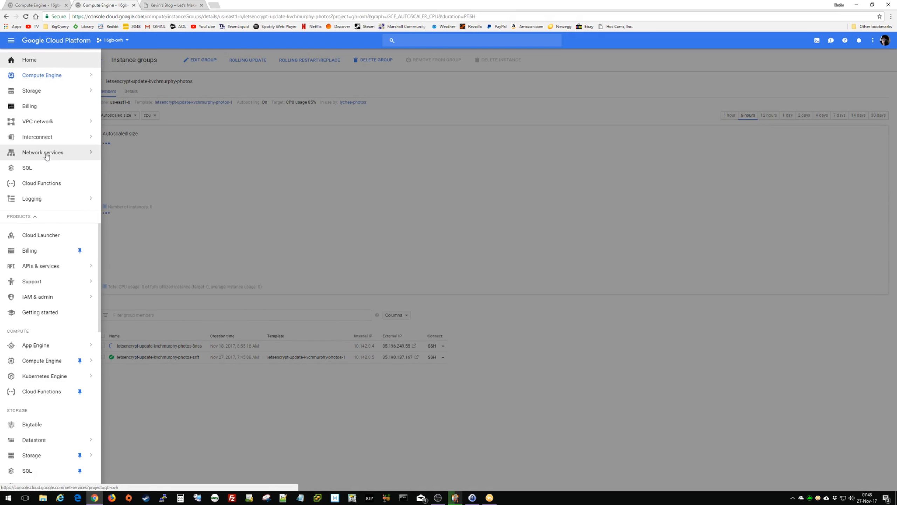
{"action": "mouse_move", "coordinate": [46, 156]}
{"action": "left_click", "coordinate": [122, 153]}
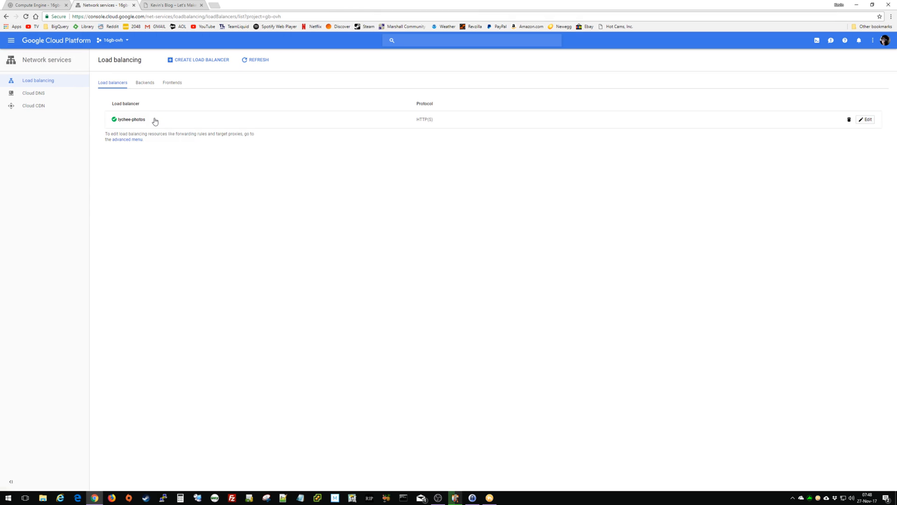
{"action": "left_click", "coordinate": [154, 122]}
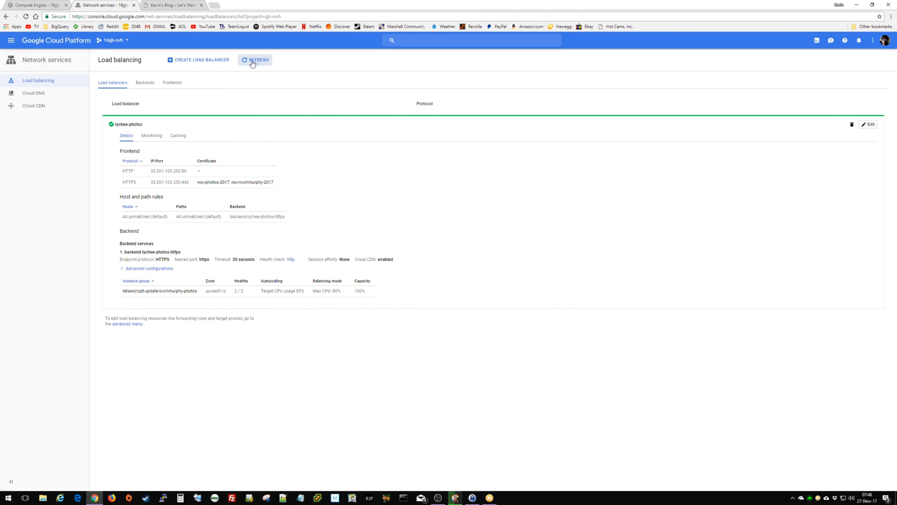
- Test the blog once more in a fresh incognito window and close that window
{"action": "left_click", "coordinate": [174, 5]}
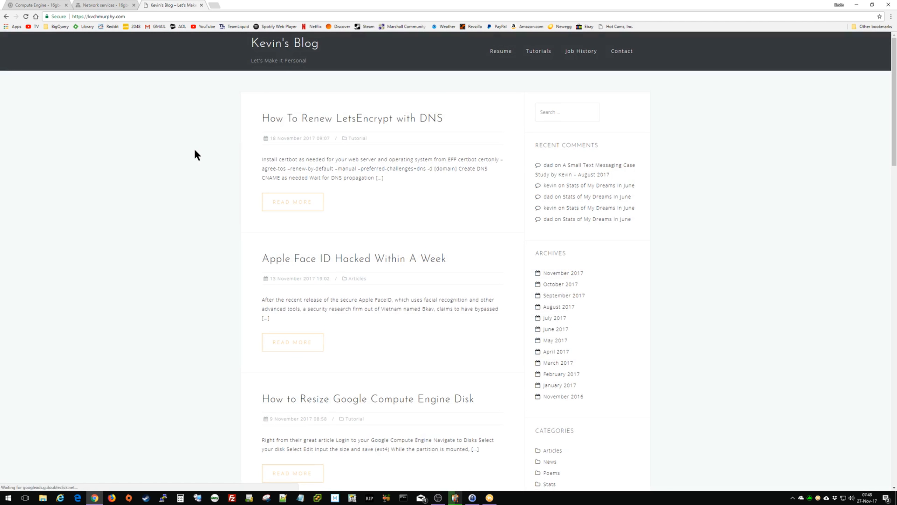
{"action": "key", "text": "ctrl+l"}
{"action": "key", "text": "ctrl+c"}
{"action": "key", "text": "ctrl+shift+n"}
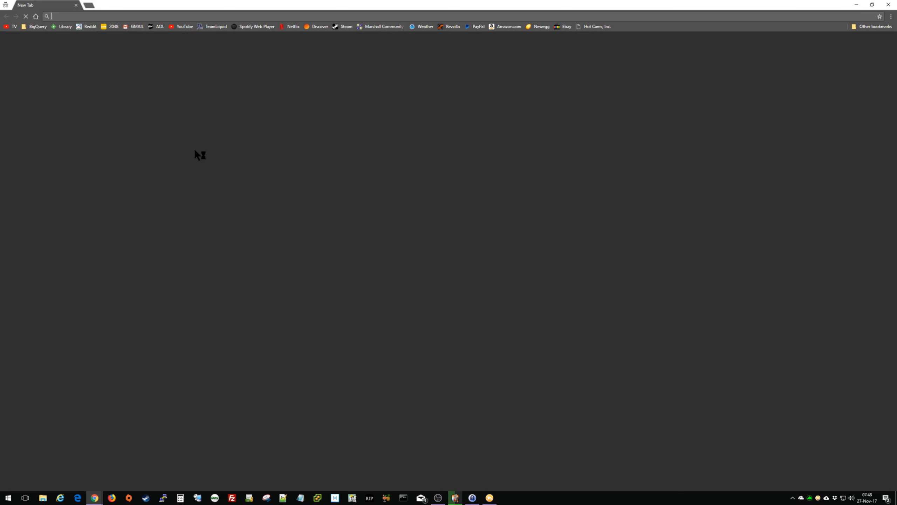
{"action": "key", "text": "ctrl+v"}
{"action": "key", "text": "Return"}
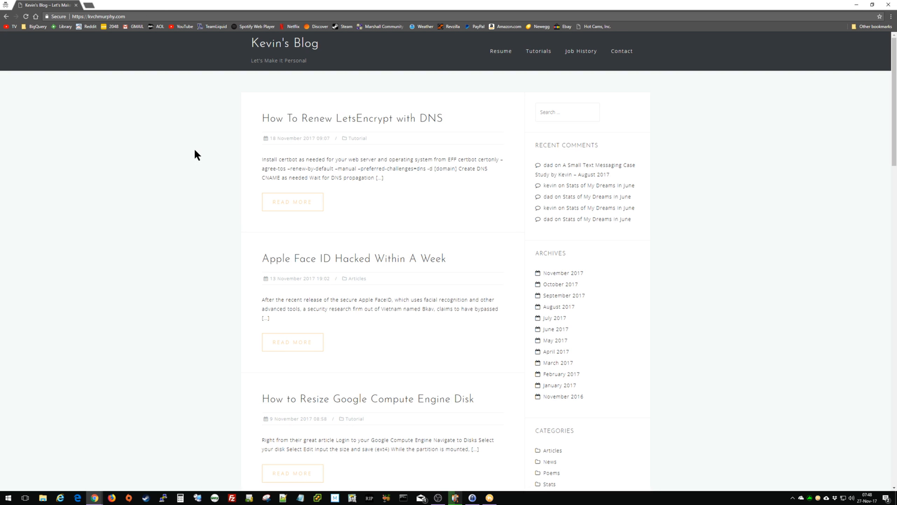
{"action": "key", "text": "ctrl+w"}
- Refresh the load balancer data and recheck the old instance and the other members of the photos instance group
{"action": "left_click", "coordinate": [102, 5]}
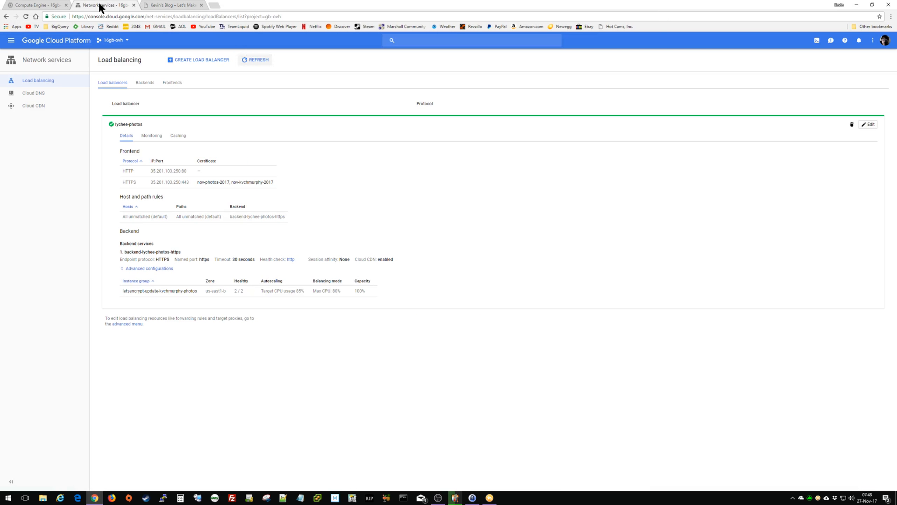
{"action": "left_click", "coordinate": [248, 64]}
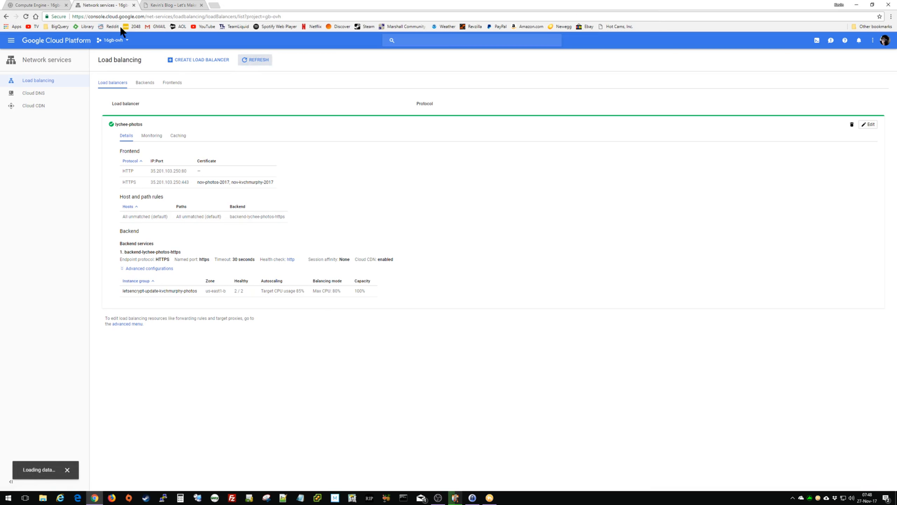
{"action": "left_click", "coordinate": [37, 5]}
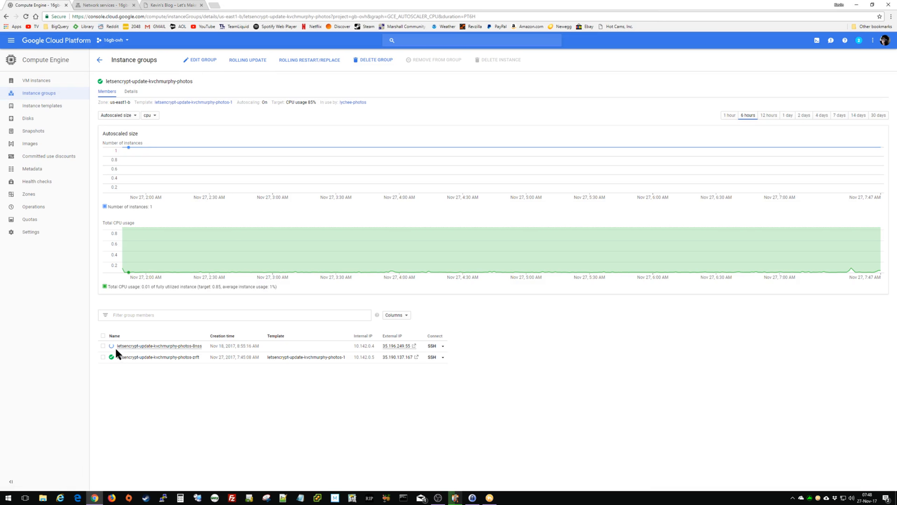
{"action": "left_click", "coordinate": [126, 347]}
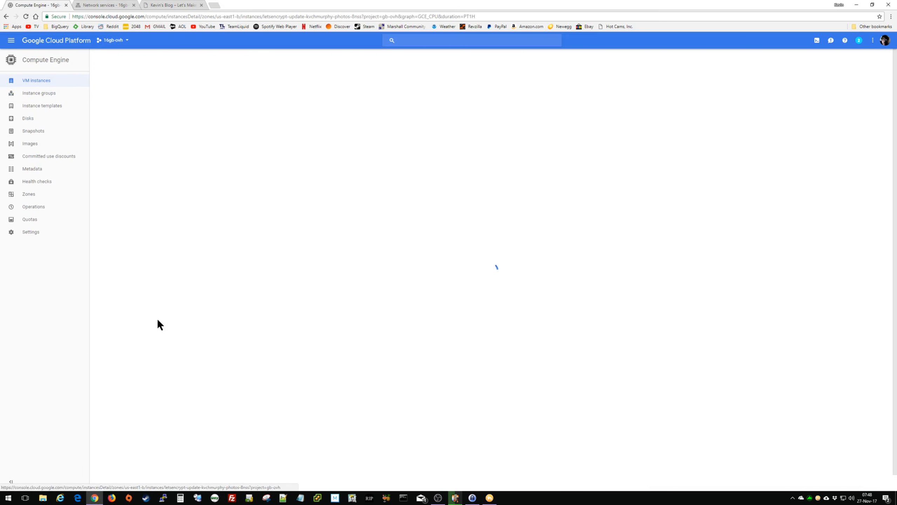
{"action": "left_click", "coordinate": [26, 93]}
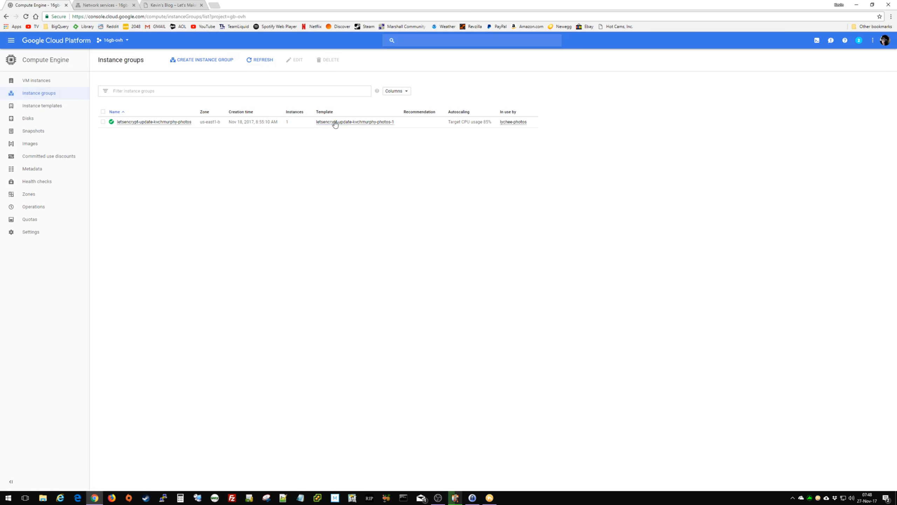
{"action": "left_click", "coordinate": [175, 121]}
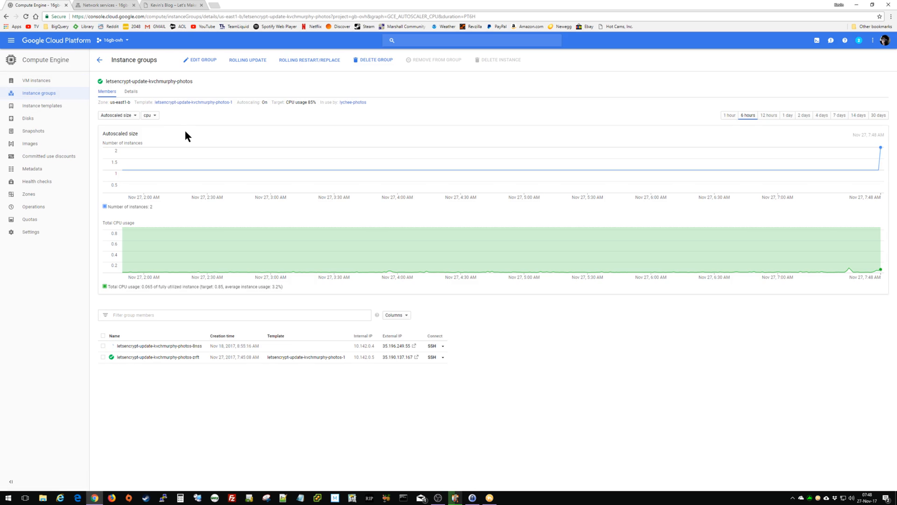
- Check the blog page again, refresh the load balancer data and return to the instance group's members
{"action": "left_click", "coordinate": [173, 5]}
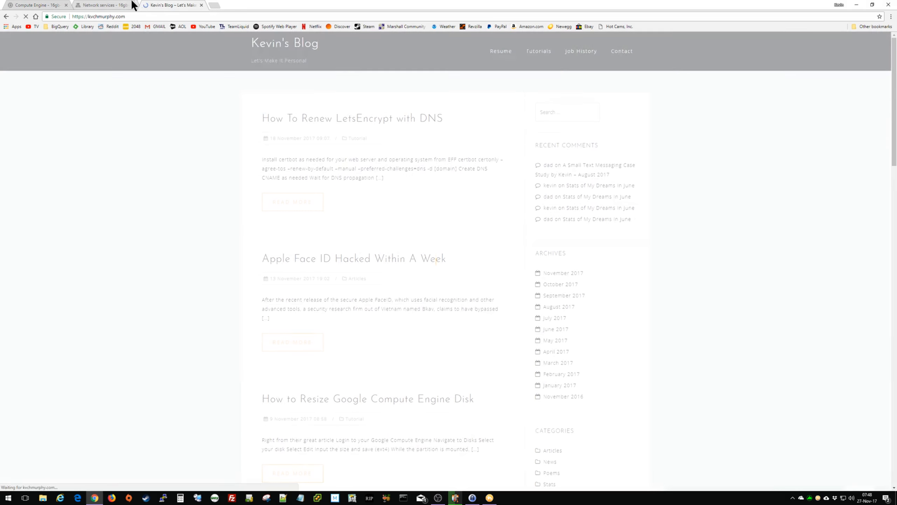
{"action": "left_click", "coordinate": [131, 4]}
{"action": "left_click", "coordinate": [254, 60]}
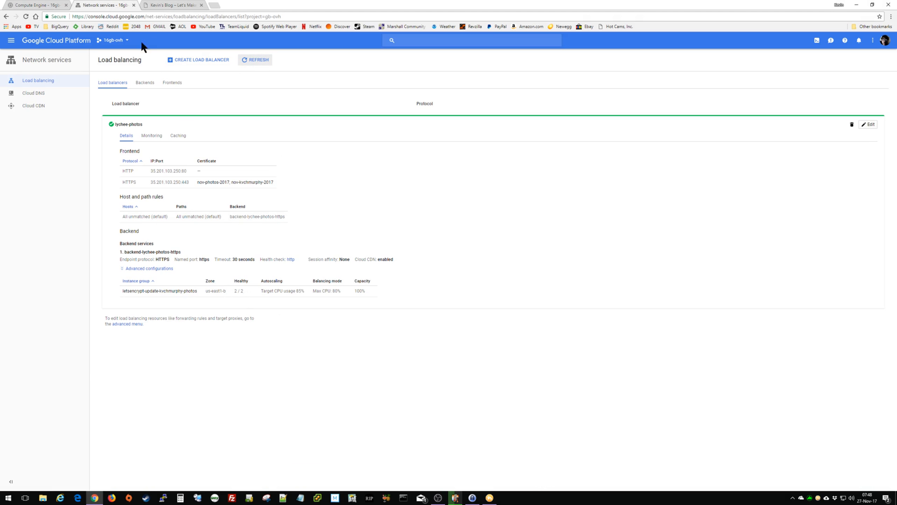
{"action": "left_click", "coordinate": [48, 5]}
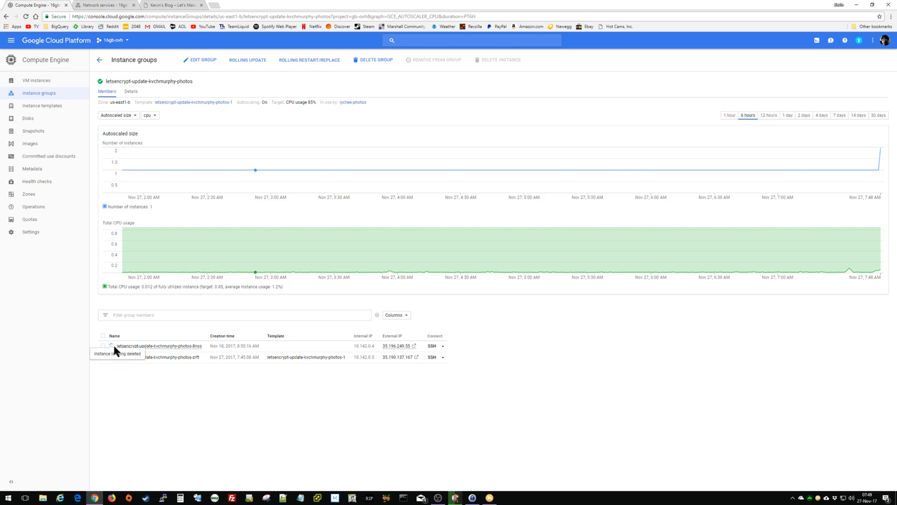
- Refresh the instance groups list and examine the deletion status of the photos group's old instance
{"action": "left_click", "coordinate": [52, 93]}
{"action": "left_click", "coordinate": [264, 62]}
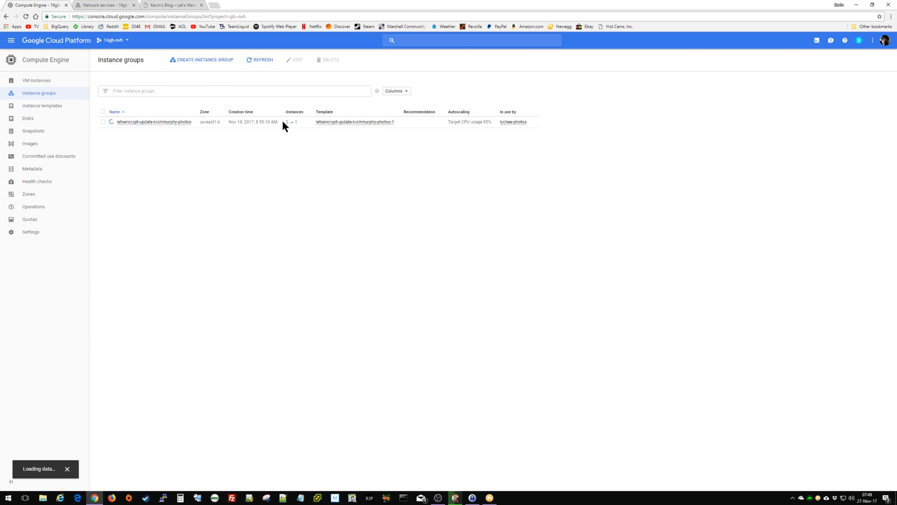
{"action": "left_click", "coordinate": [170, 122]}
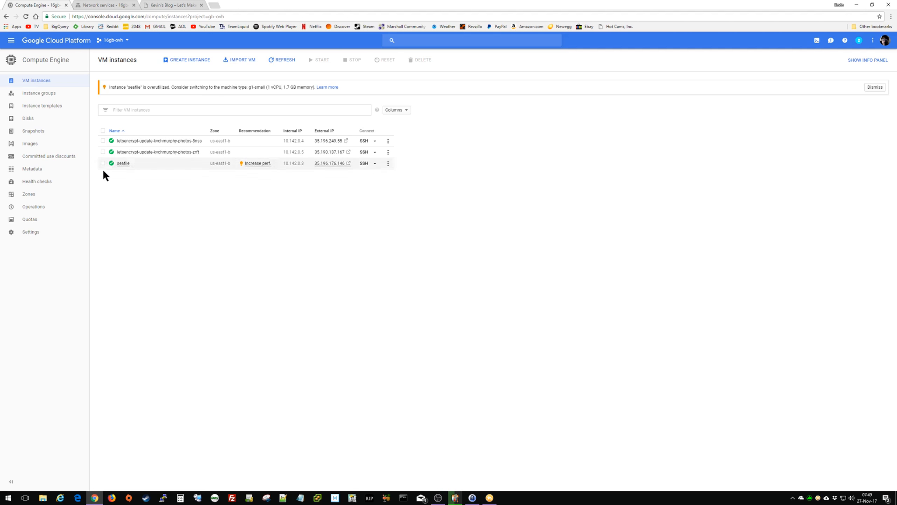
{"action": "left_click", "coordinate": [61, 93]}
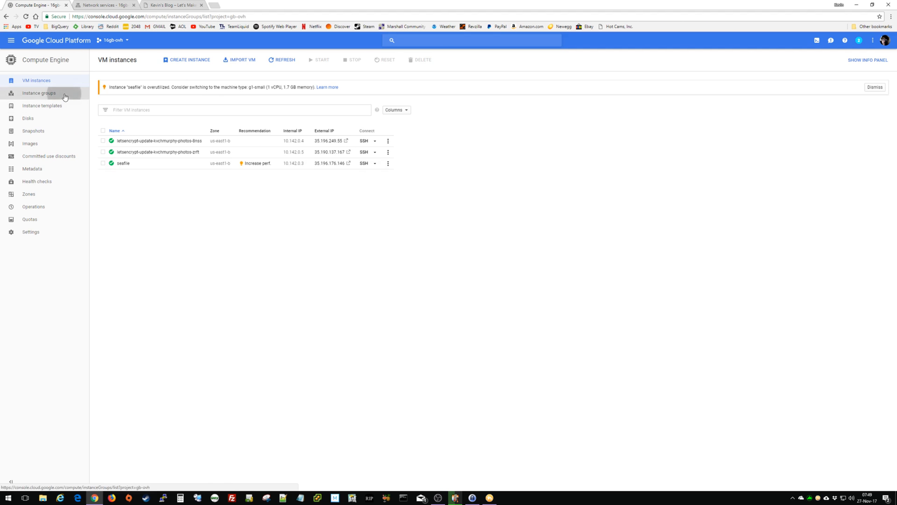
{"action": "left_click", "coordinate": [159, 122]}
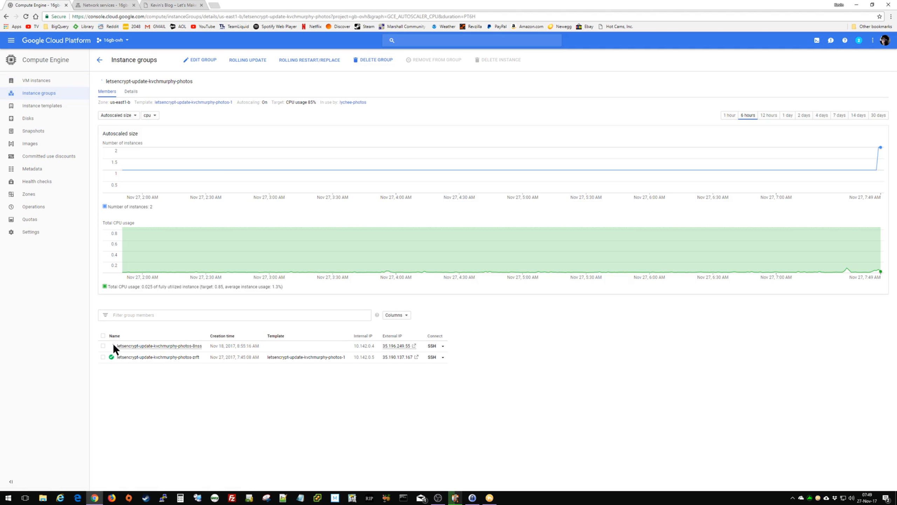
{"action": "mouse_move", "coordinate": [109, 345]}
- Open the Compute Engine images list and select the november-updated-letsencrypt image
{"action": "left_click", "coordinate": [42, 145]}
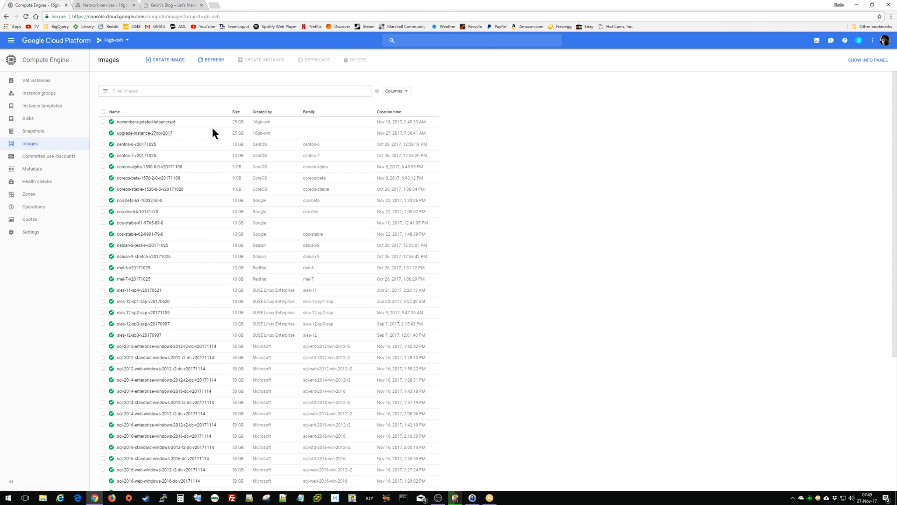
{"action": "left_click", "coordinate": [103, 122]}
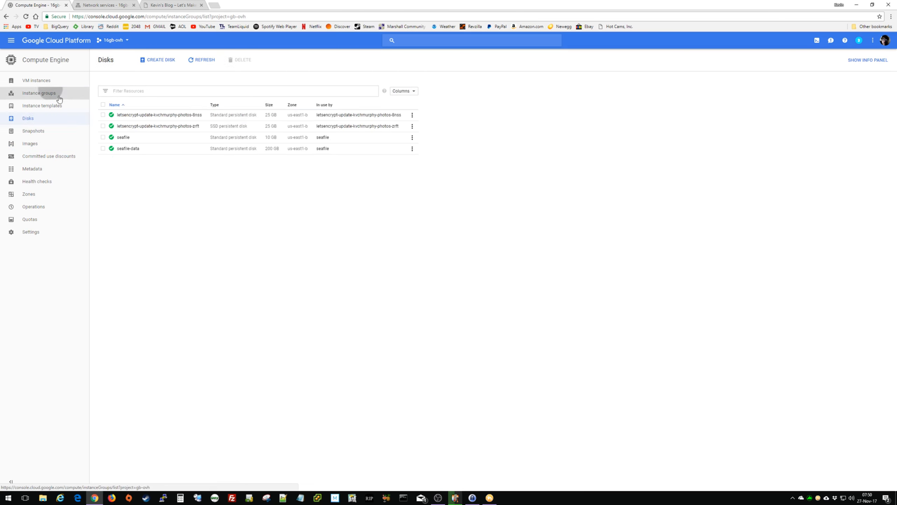
- Check the photos instance group's status and refresh the VM instances list to look at the old instance
{"action": "left_click", "coordinate": [50, 93]}
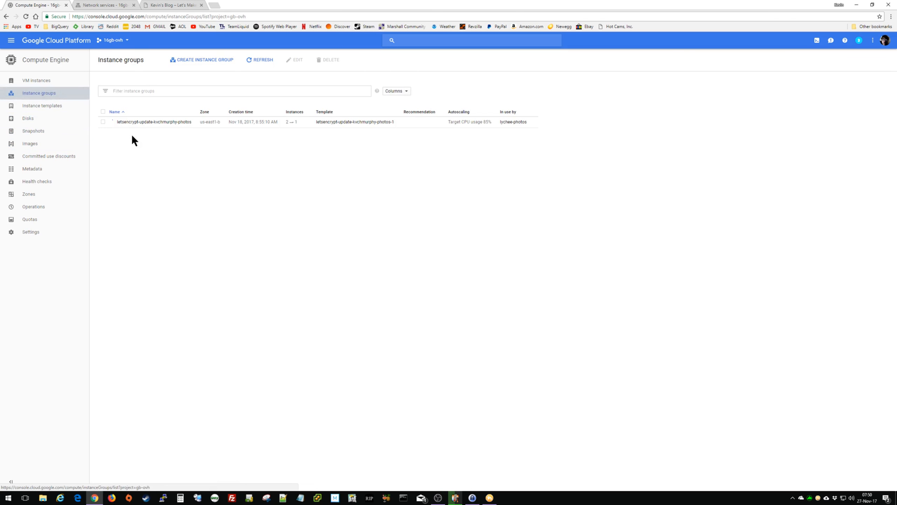
{"action": "left_click", "coordinate": [138, 126]}
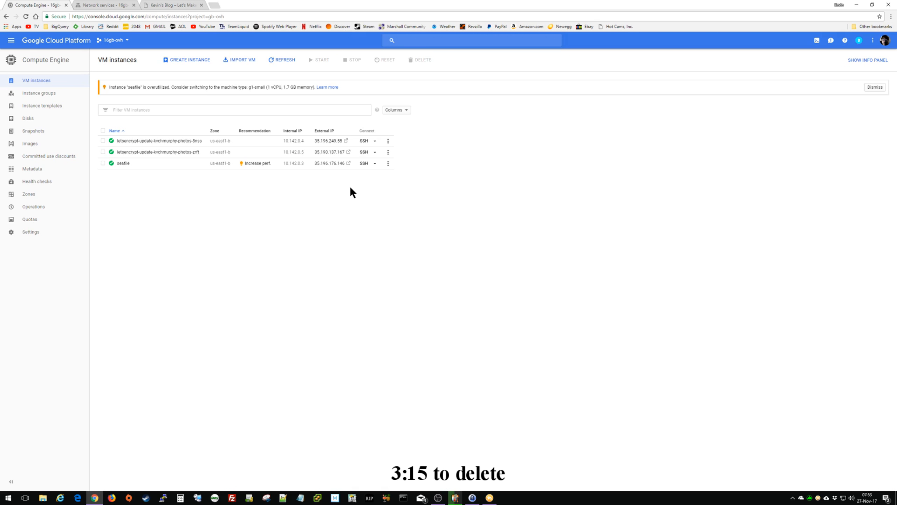
{"action": "left_click", "coordinate": [281, 60]}
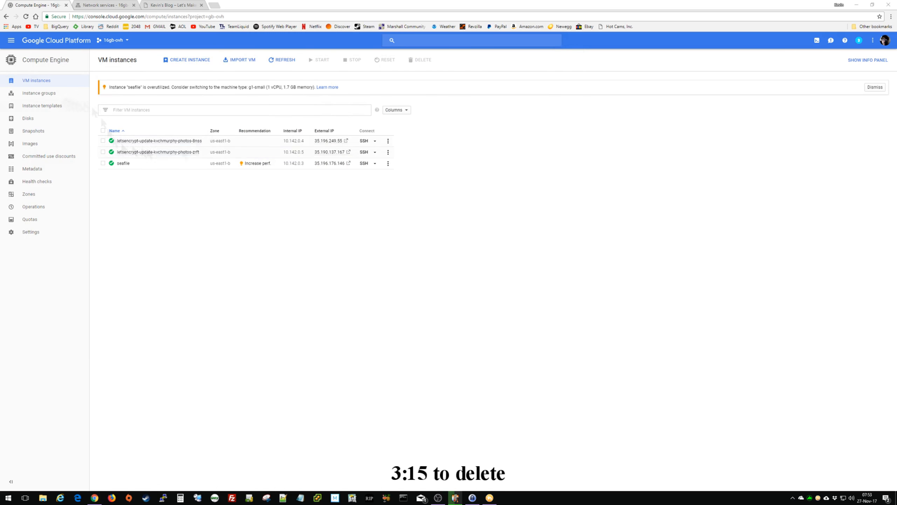
{"action": "left_click", "coordinate": [159, 140]}
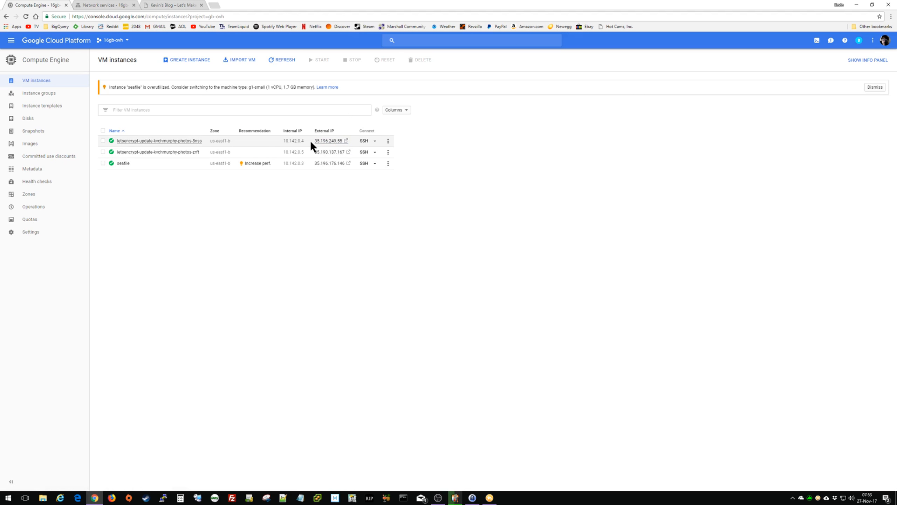
- Copy the old photos instance's external IP and run ping 35.196.249.55 in Command Prompt
{"action": "left_click_drag", "start_coordinate": [311, 142], "coordinate": [346, 142]}
{"action": "key", "text": "super+c"}
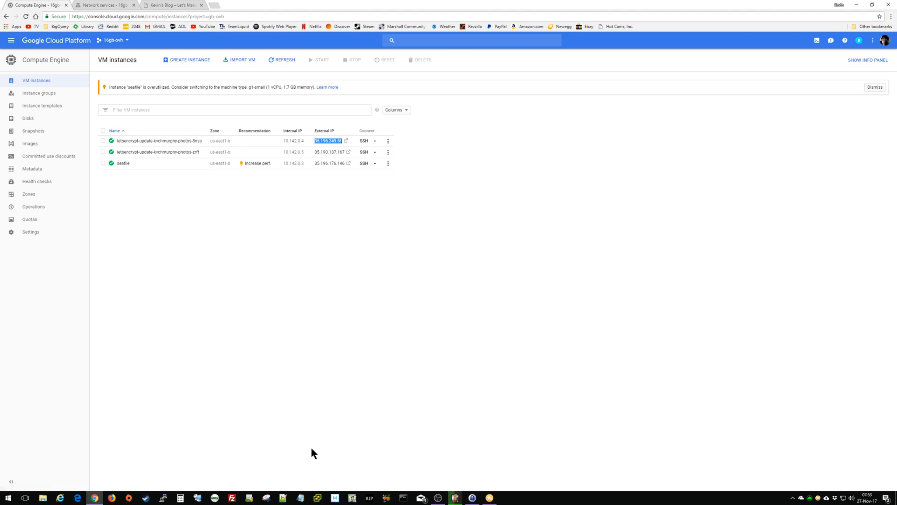
{"action": "left_click", "coordinate": [403, 498]}
{"action": "right_click", "coordinate": [249, 139]}
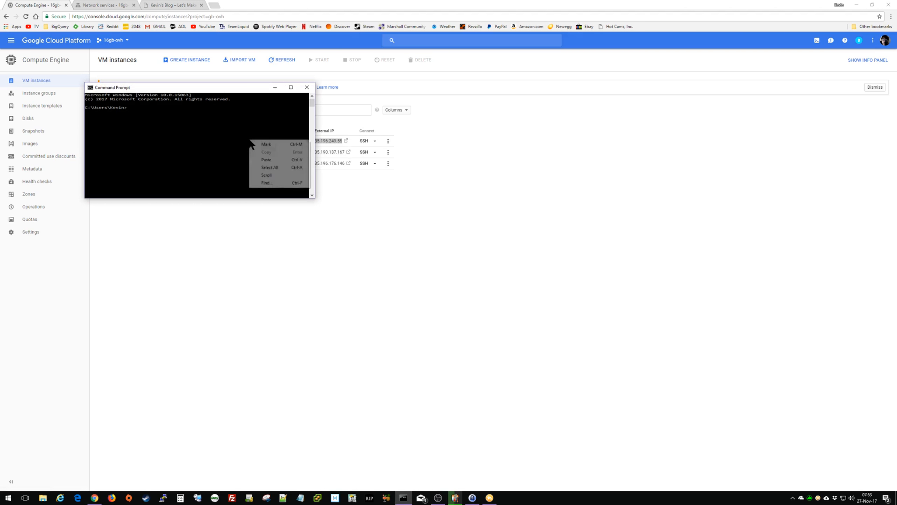
{"action": "left_click", "coordinate": [256, 161]}
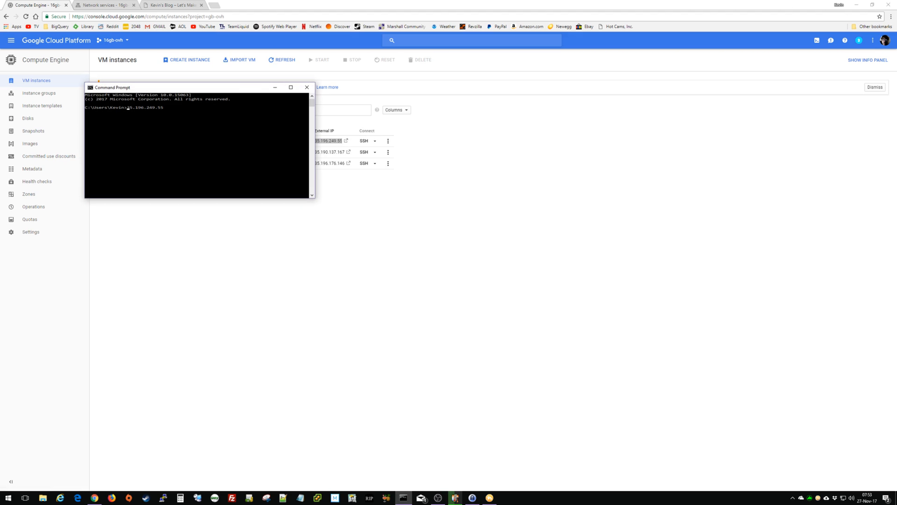
{"action": "key", "text": "Home"}
{"action": "type", "text": "ping"}
{"action": "key", "text": "Return"}
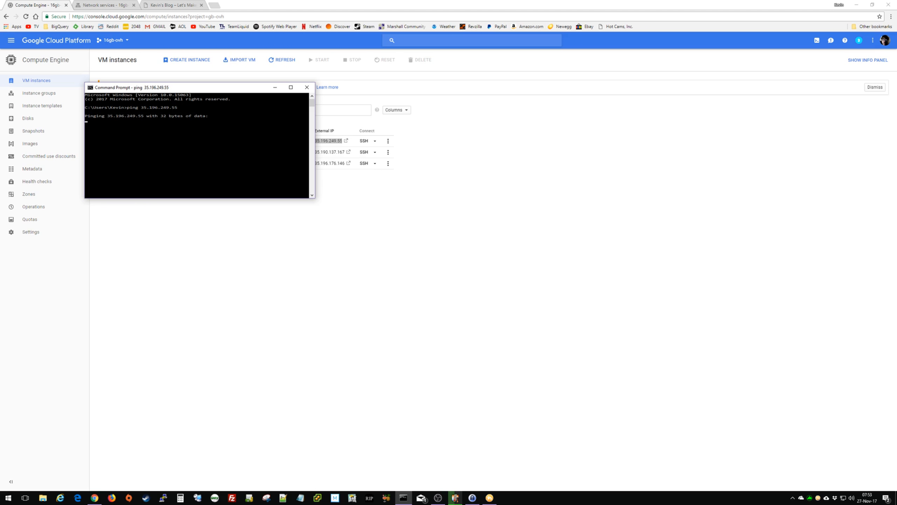
- Stop the ping, test the SSH port with telnet 35.196.249.55 22, and close Command Prompt
{"action": "key", "text": "ctrl+c"}
{"action": "key", "text": "Up"}
{"action": "type", "text": "22"}
{"action": "key", "text": "Home"}
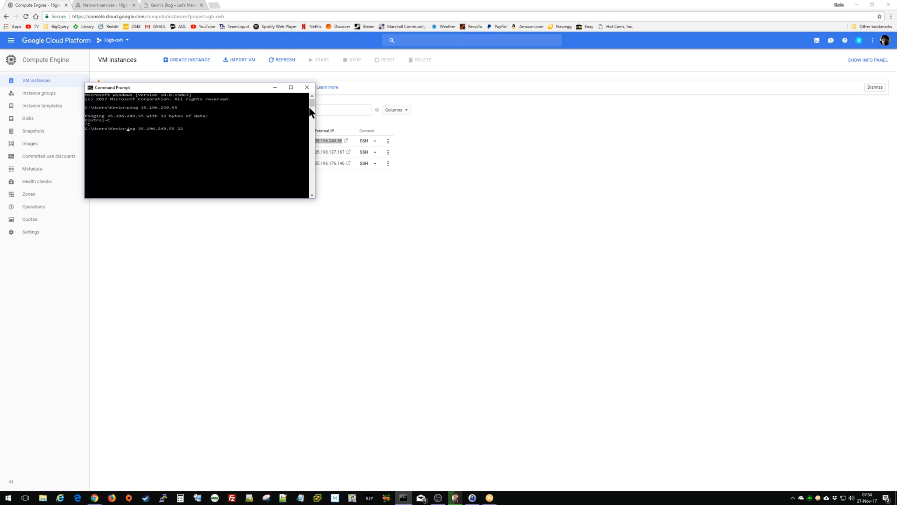
{"action": "key", "text": "Delete"}
{"action": "key", "text": "Delete"}
{"action": "key", "text": "Delete"}
{"action": "key", "text": "Delete"}
{"action": "type", "text": "telnet"}
{"action": "key", "text": "Return"}
{"action": "left_click", "coordinate": [307, 87]}
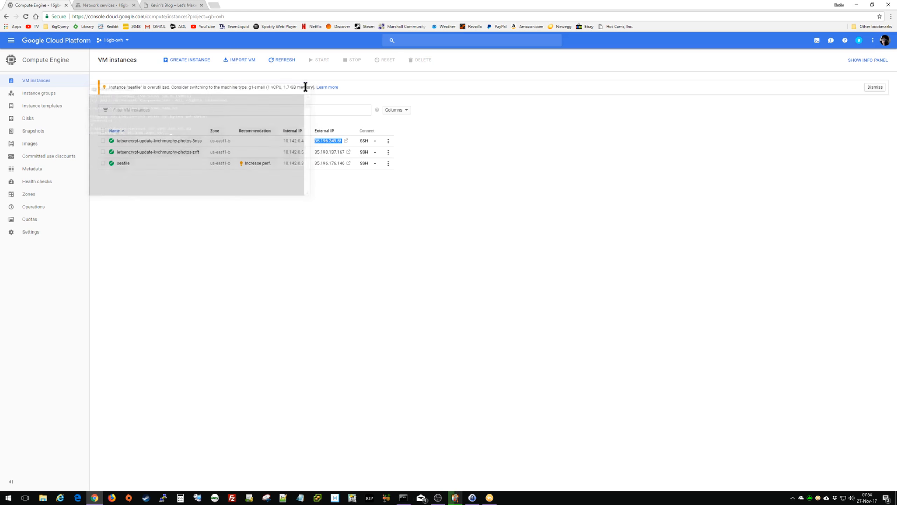
- Refresh the VM instances list and examine the old photos instance's status
{"action": "left_click", "coordinate": [283, 64]}
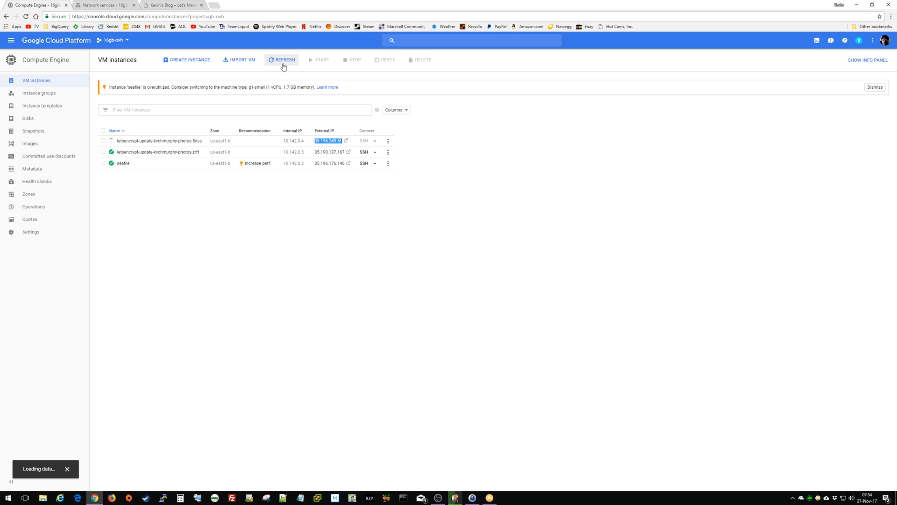
{"action": "left_click", "coordinate": [387, 202]}
{"action": "mouse_move", "coordinate": [113, 140]}
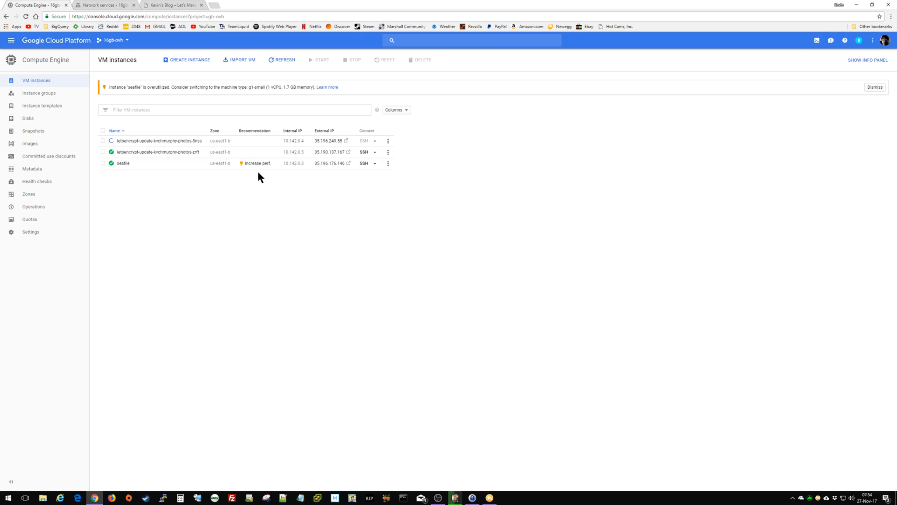
- Set the photos instance group's maximum number of instances to 5 and save the group
{"action": "left_click", "coordinate": [63, 93]}
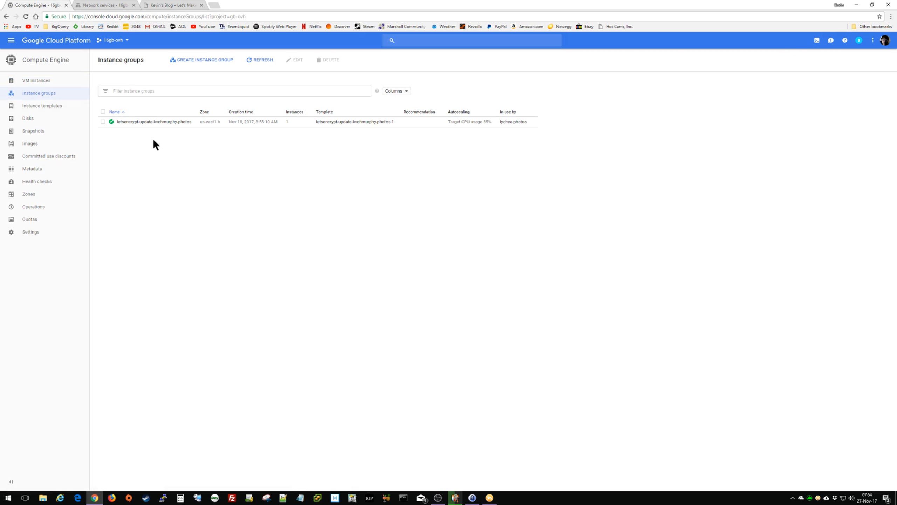
{"action": "left_click", "coordinate": [147, 123]}
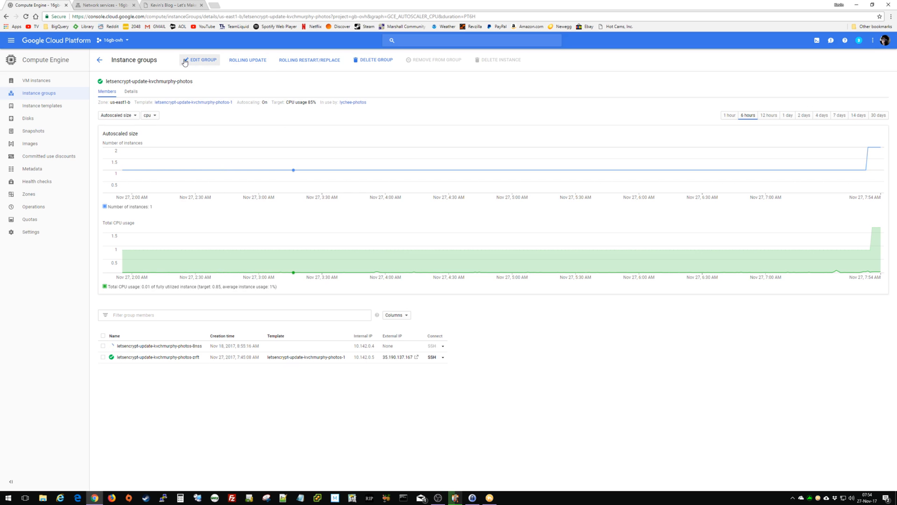
{"action": "left_click", "coordinate": [199, 62]}
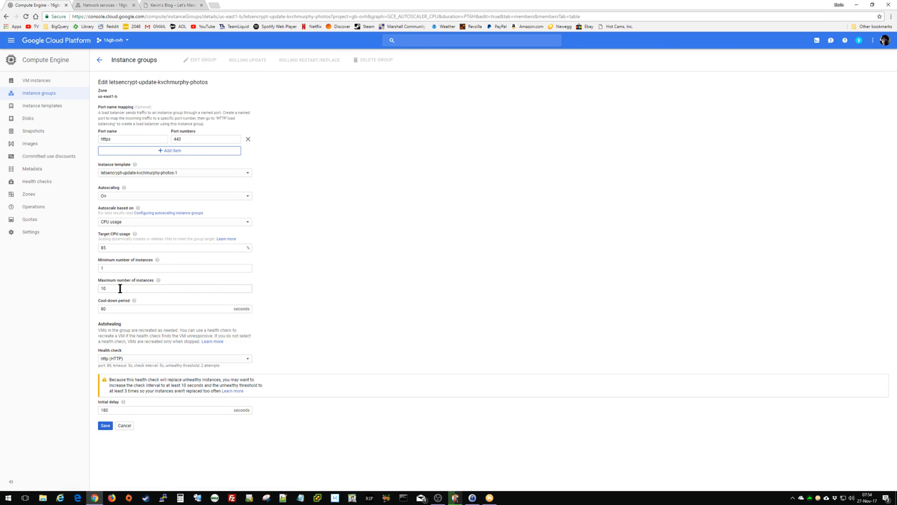
{"action": "double_click", "coordinate": [120, 288]}
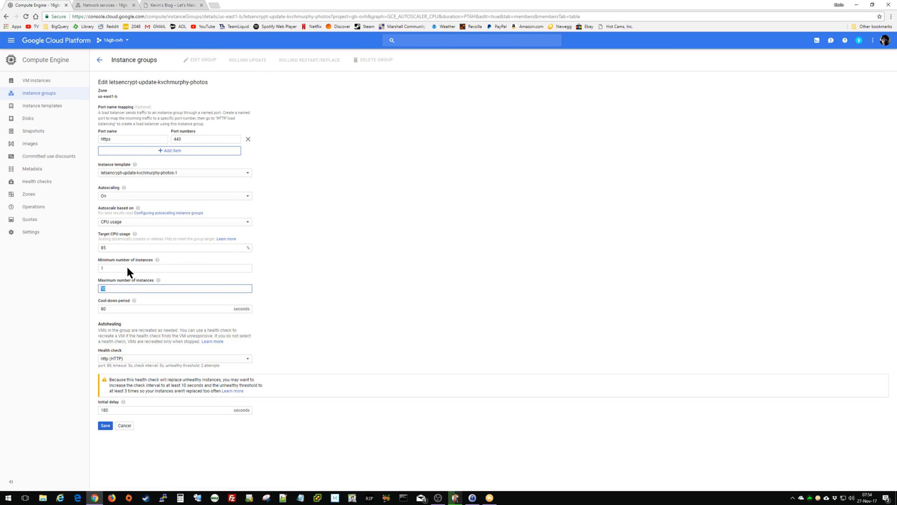
{"action": "type", "text": "5"}
{"action": "left_click", "coordinate": [104, 425]}
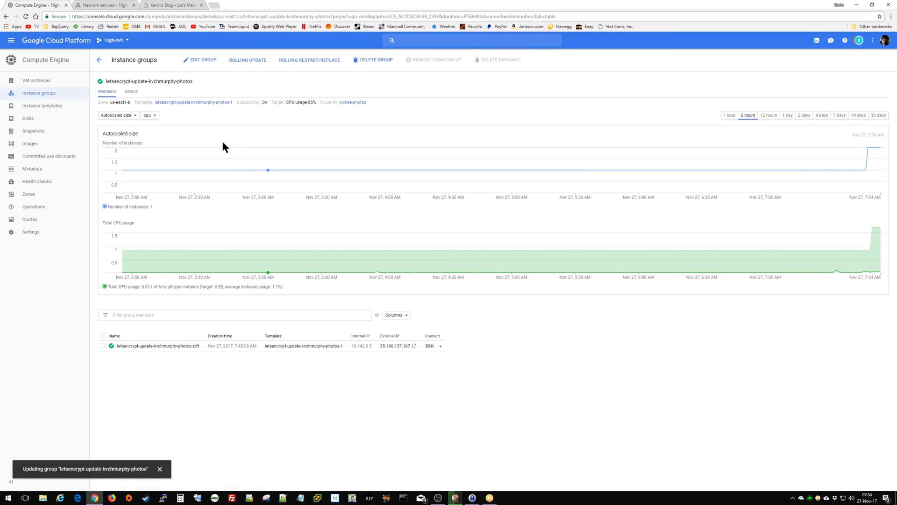
- Check the VM instances list and the blog page, and refresh the load balancer data to examine backend health
{"action": "left_click", "coordinate": [58, 81]}
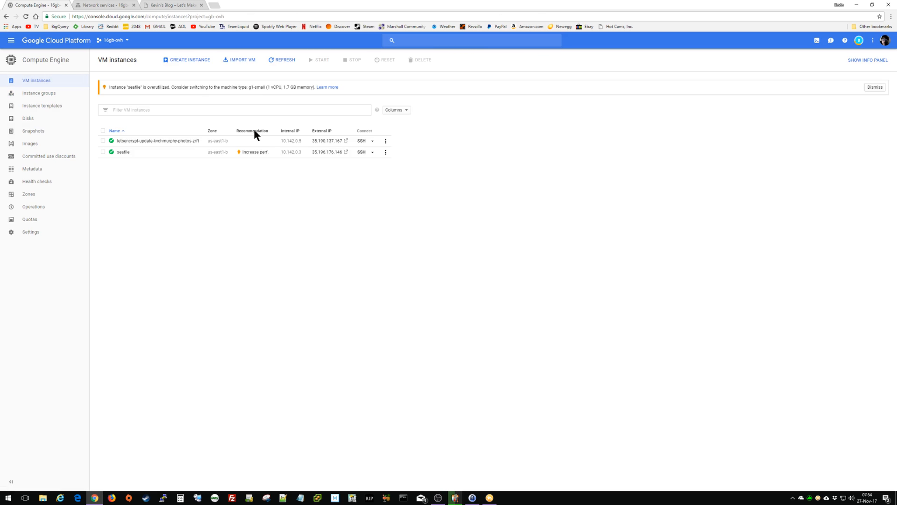
{"action": "left_click", "coordinate": [175, 5]}
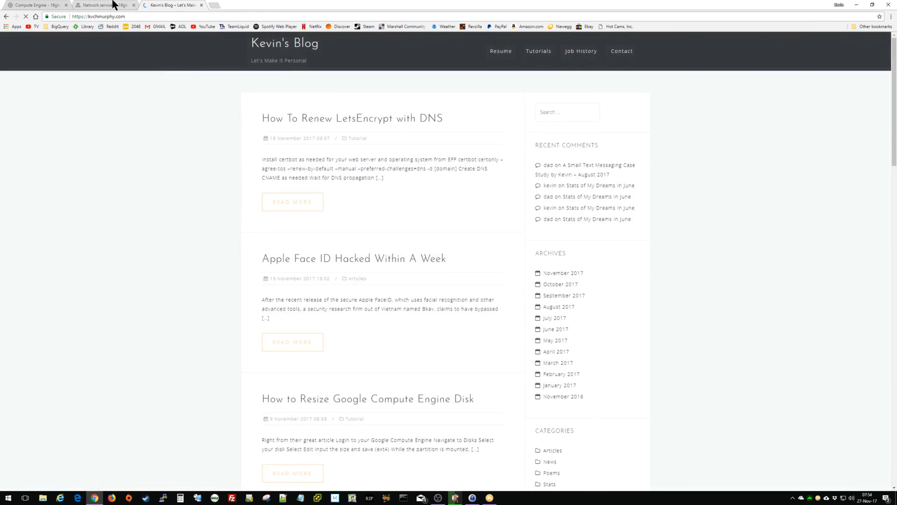
{"action": "left_click", "coordinate": [113, 5]}
{"action": "left_click", "coordinate": [250, 61]}
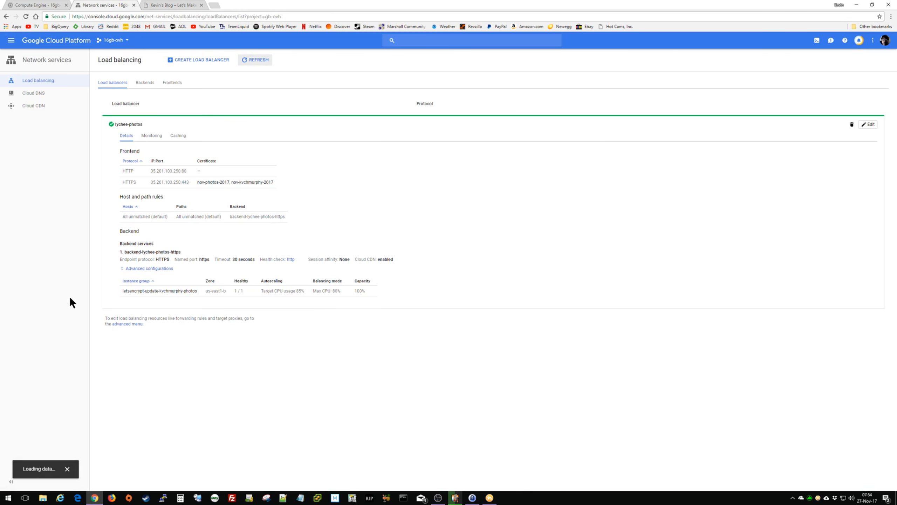
- View the blog page once more and return to the VM instances list
{"action": "left_click", "coordinate": [168, 5]}
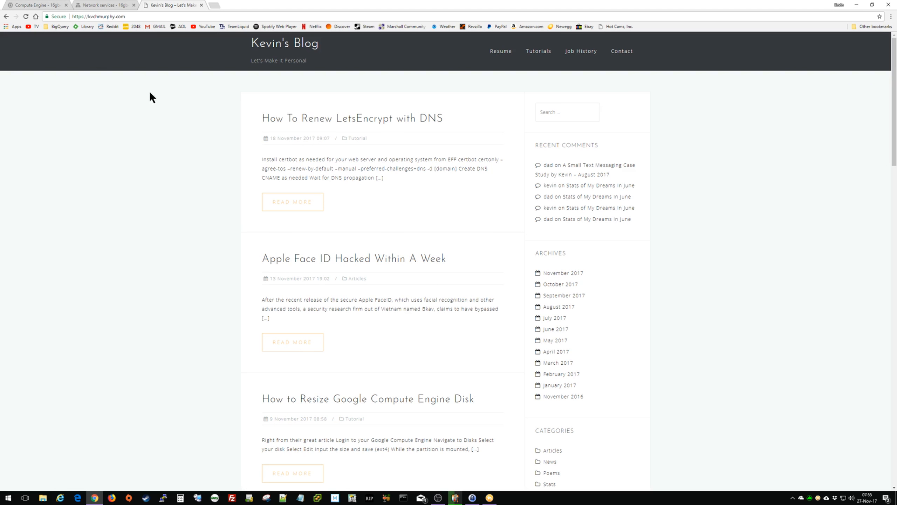
{"action": "key", "text": "ctrl+shift+Tab"}
{"action": "key", "text": "ctrl+shift+Tab"}
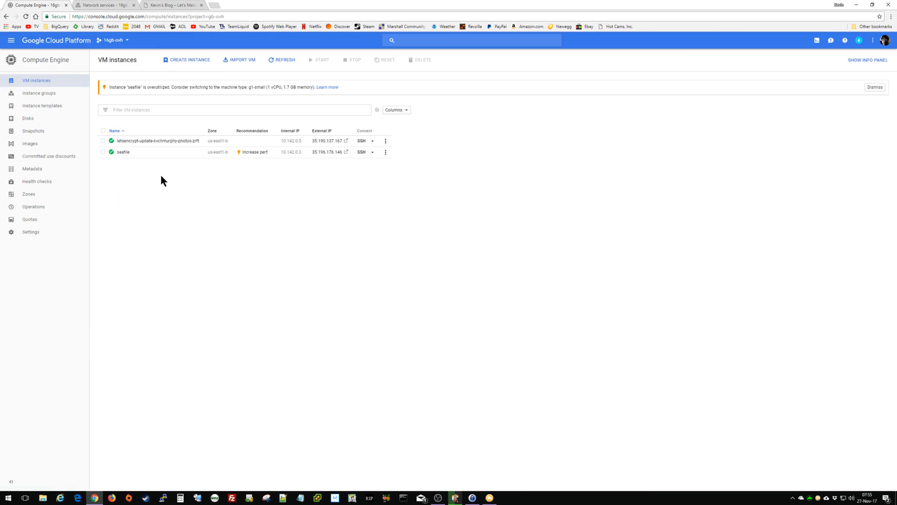